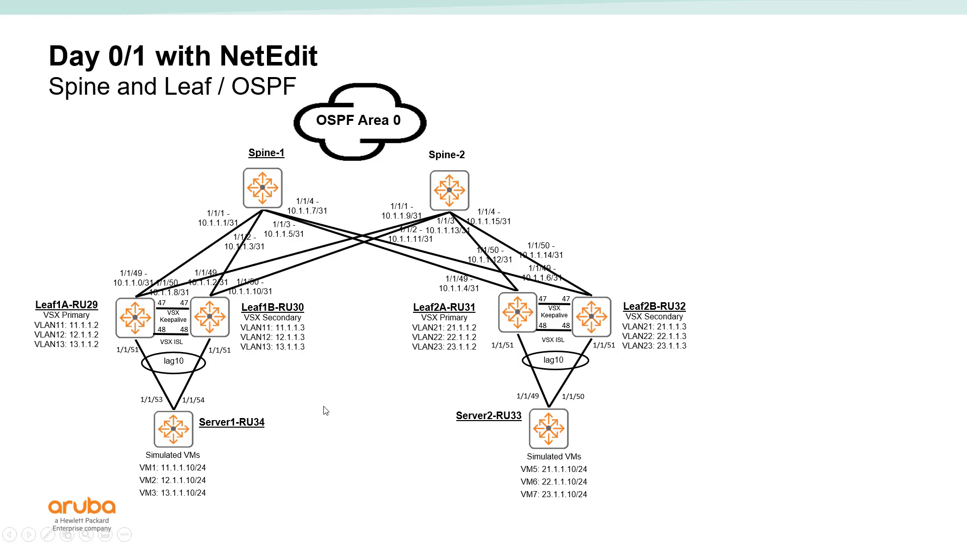
Advance the slide to reveal the NetEdit plans Spine-Fabric, Leaf-VSX and Leaf-Fabric
left_click(326, 410)
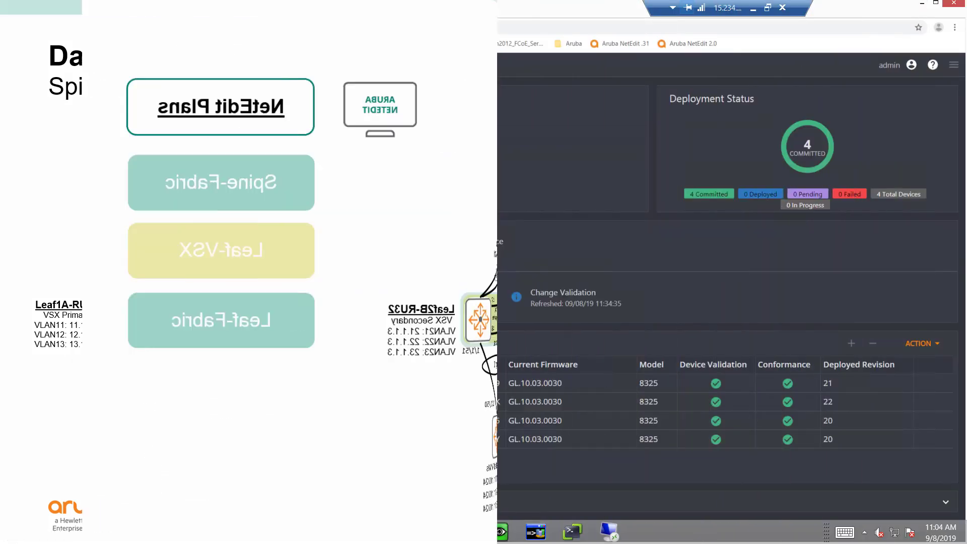
Select the four leaf switches, including Leaf1B-RU30, Leaf2A-RU31 and Leaf2B-RU32, in Devices
left_click(13, 111)
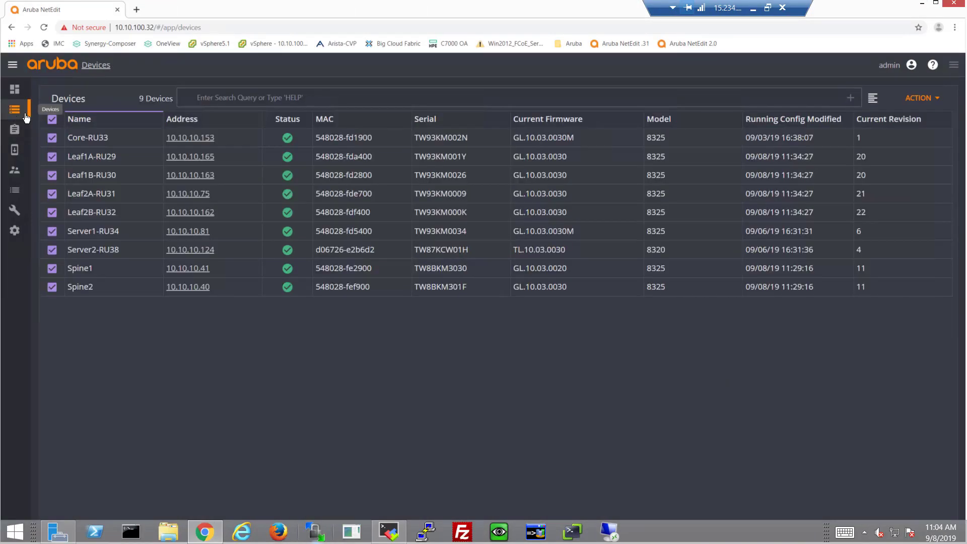
left_click(52, 157)
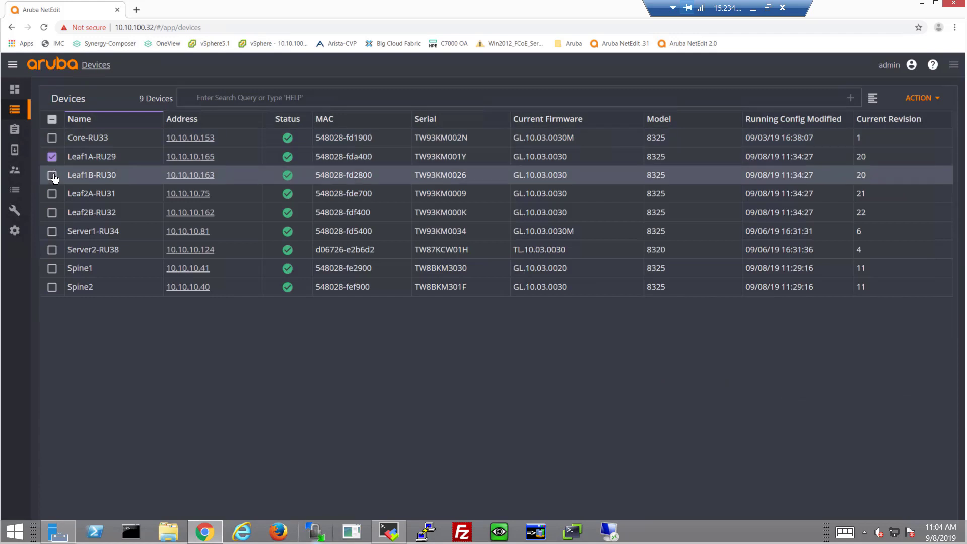
left_click(52, 176)
left_click(52, 194)
left_click(52, 212)
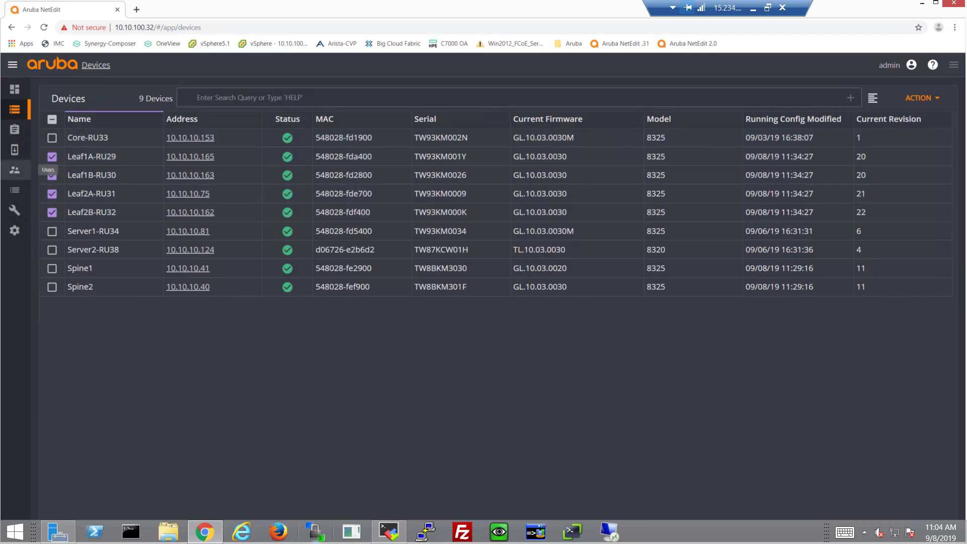
Create an Edit Running Config plan named Day1-Leaf_Fabric for the selected leaves
left_click(925, 101)
left_click(898, 180)
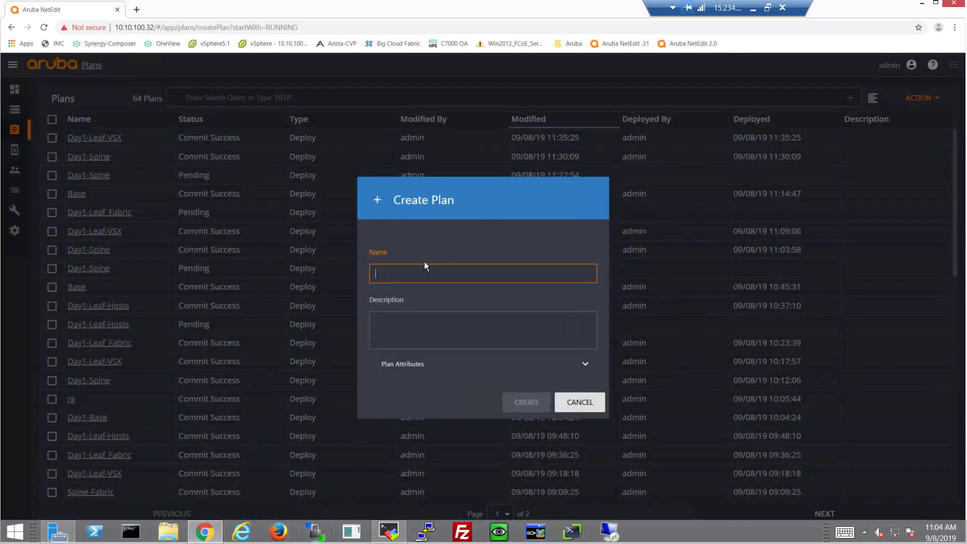
left_click(417, 268)
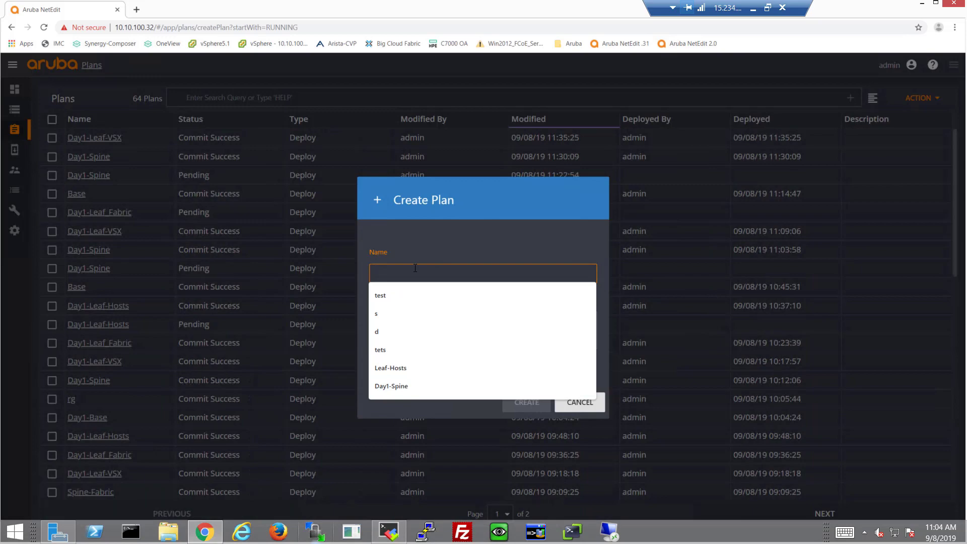
type("Day1-Leaf_Fabric")
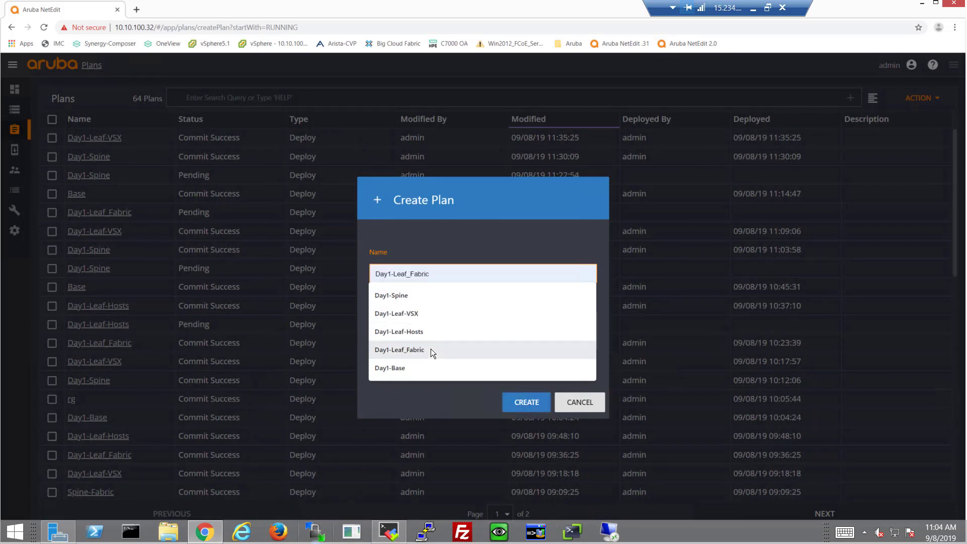
left_click(431, 349)
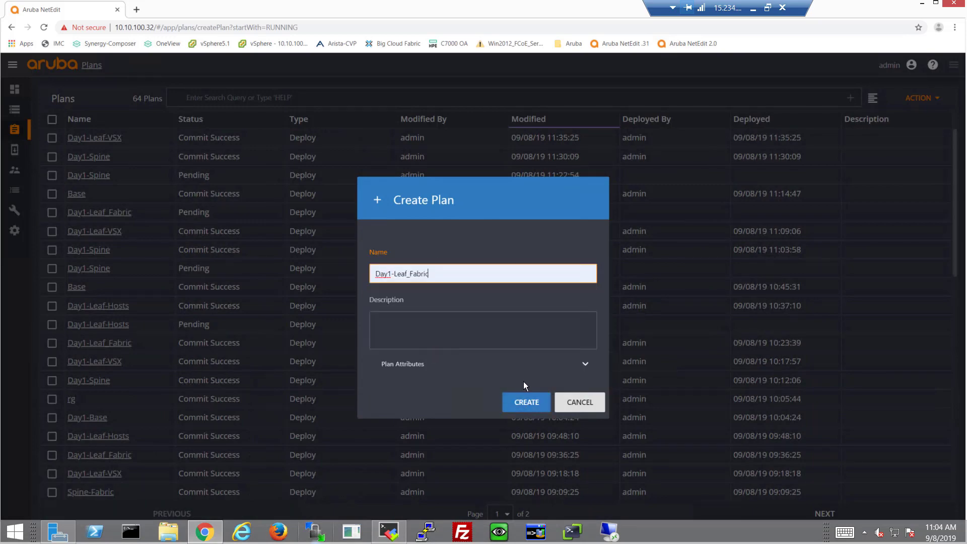
left_click(534, 401)
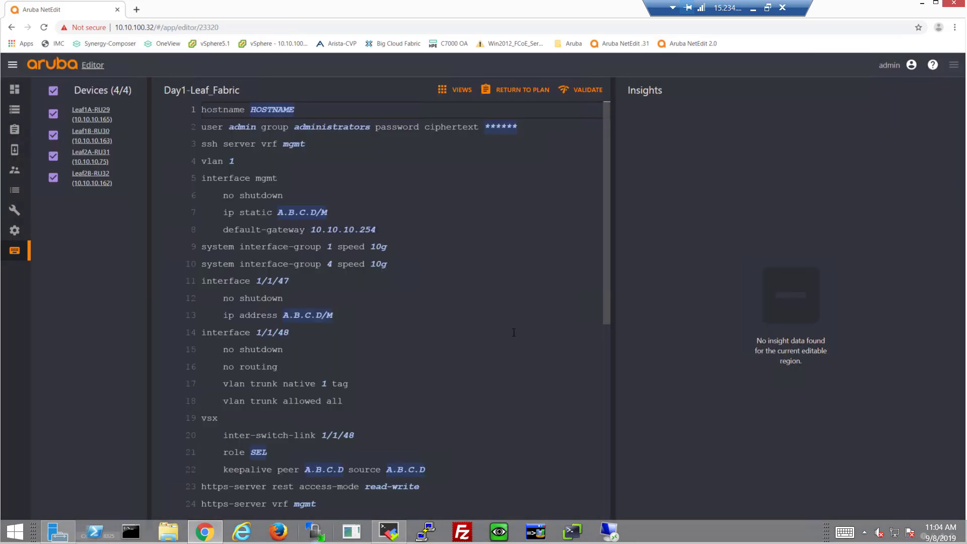
Insert 'router ospf 1' with an indented 'area 0' after line 13 of the config
left_click(368, 315)
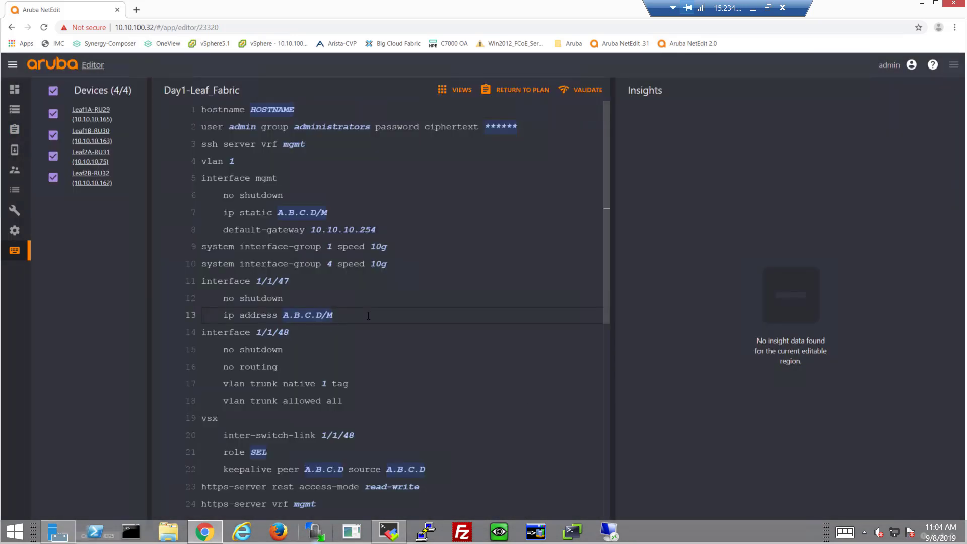
key("Return")
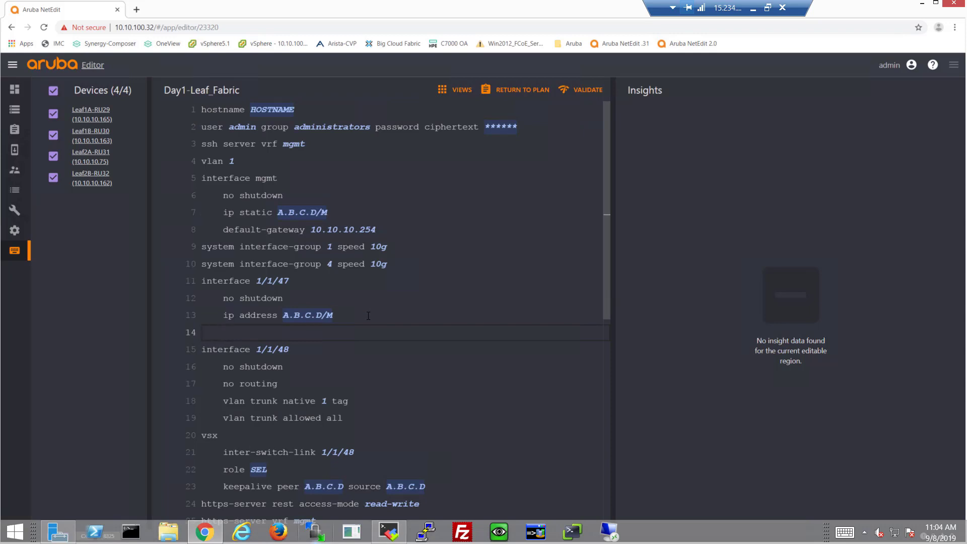
type("rou")
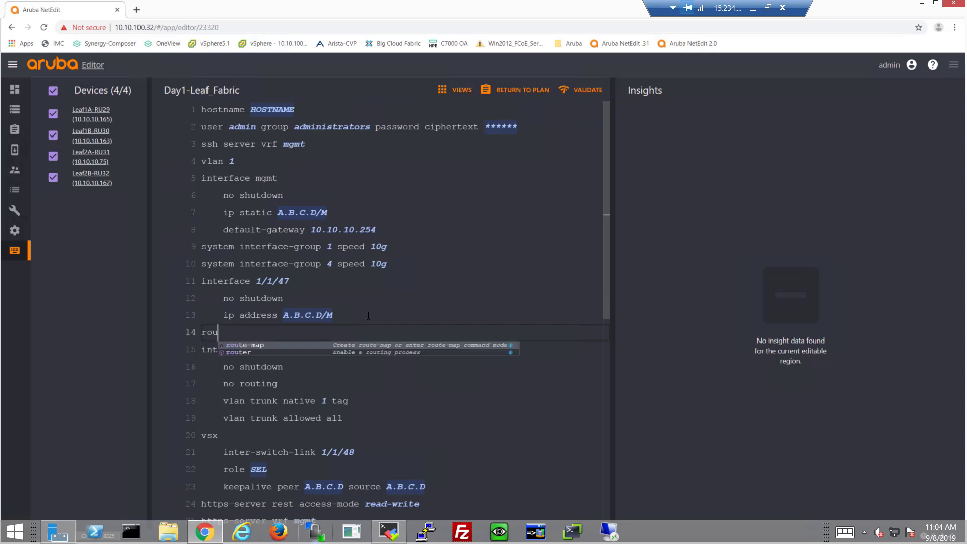
key("Down")
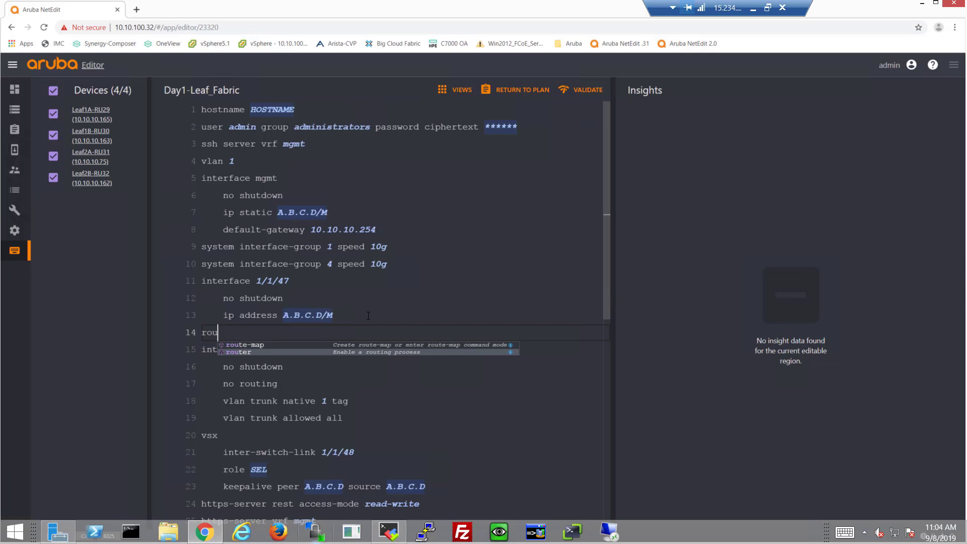
key("Return")
type("ospf 1")
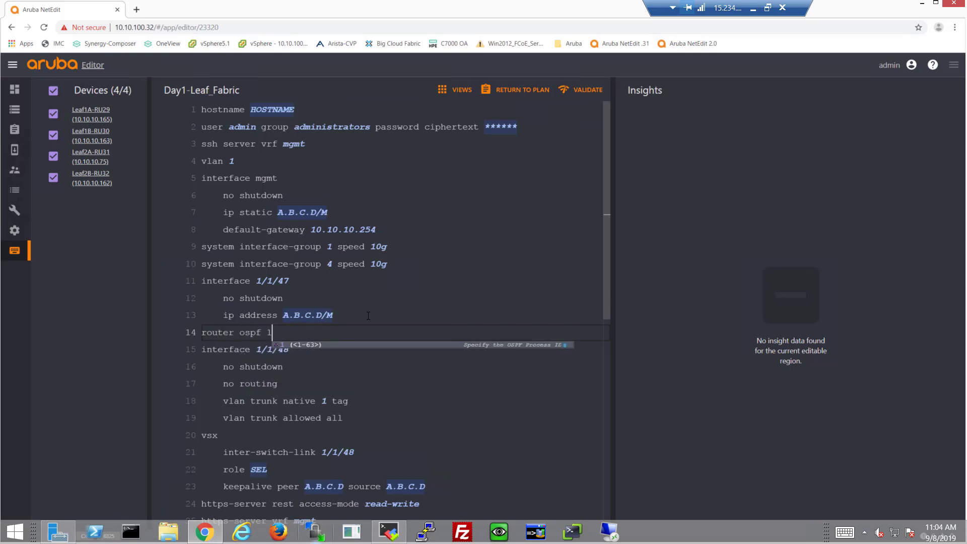
key("Return")
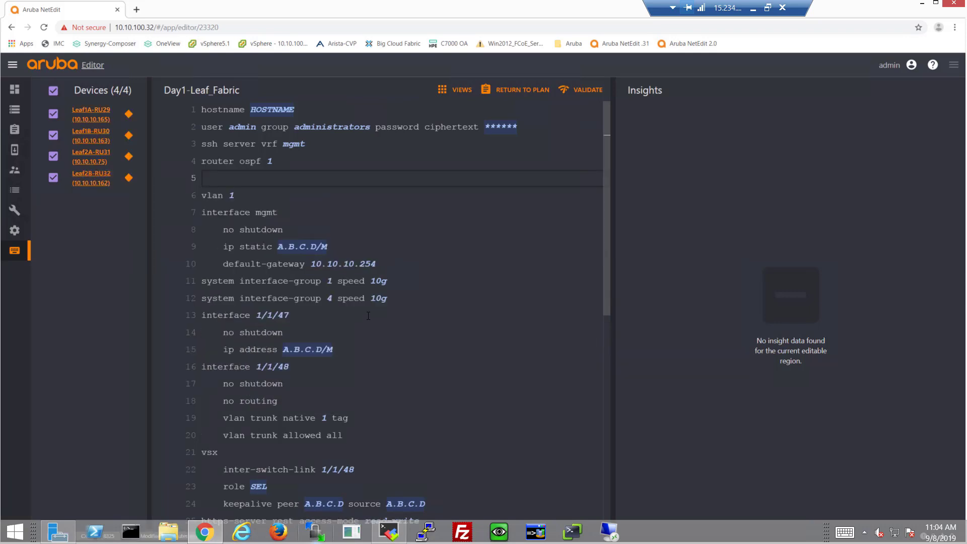
key("Tab")
type("area 0")
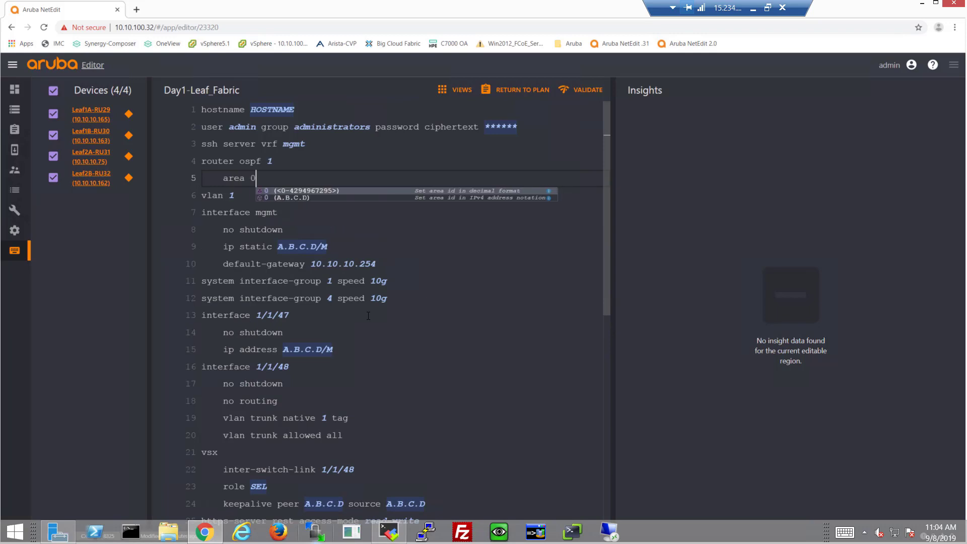
key("Return")
key("BackSpace")
key("BackSpace")
key("BackSpace")
key("BackSpace")
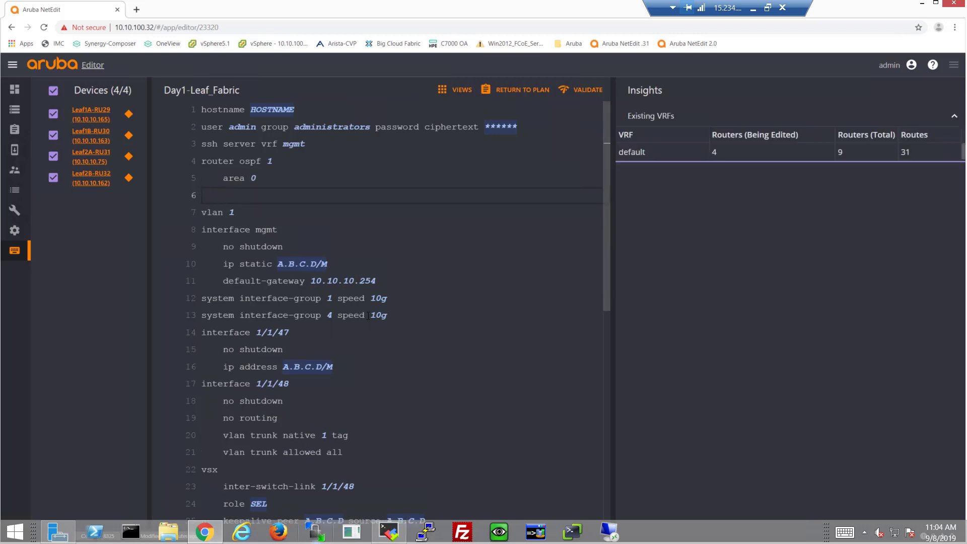
Add interface 1/1/49 with no shutdown, ip mtu 9198 and mtu 9198
type("inter")
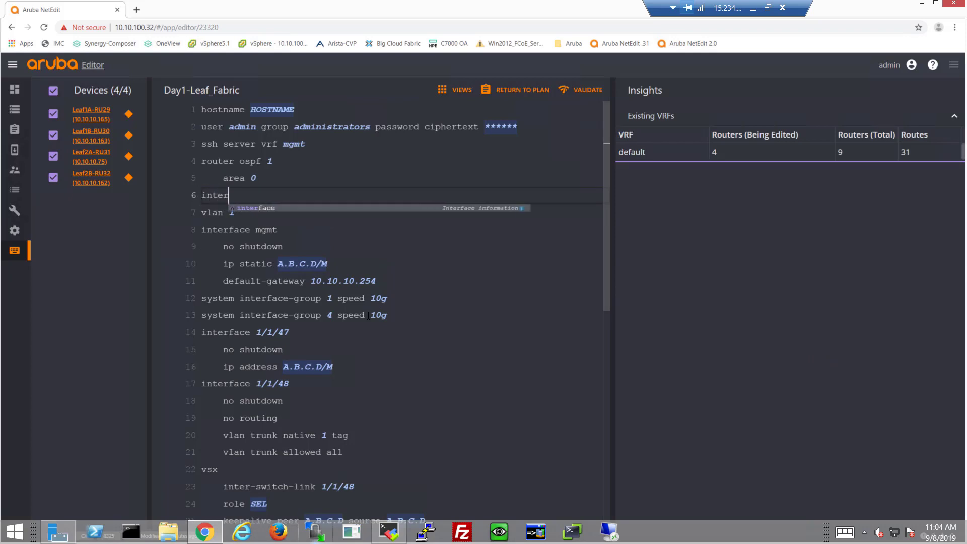
type("face 1")
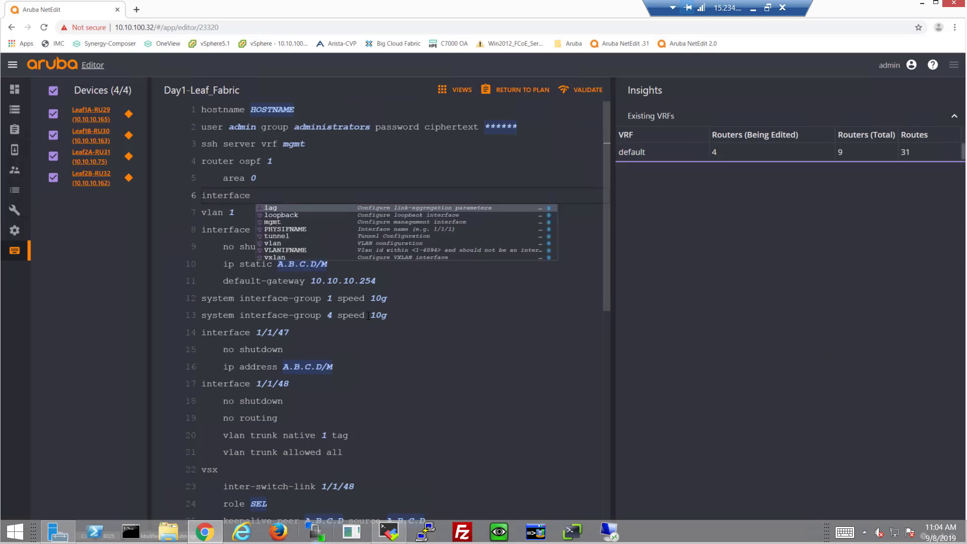
type("/1/49")
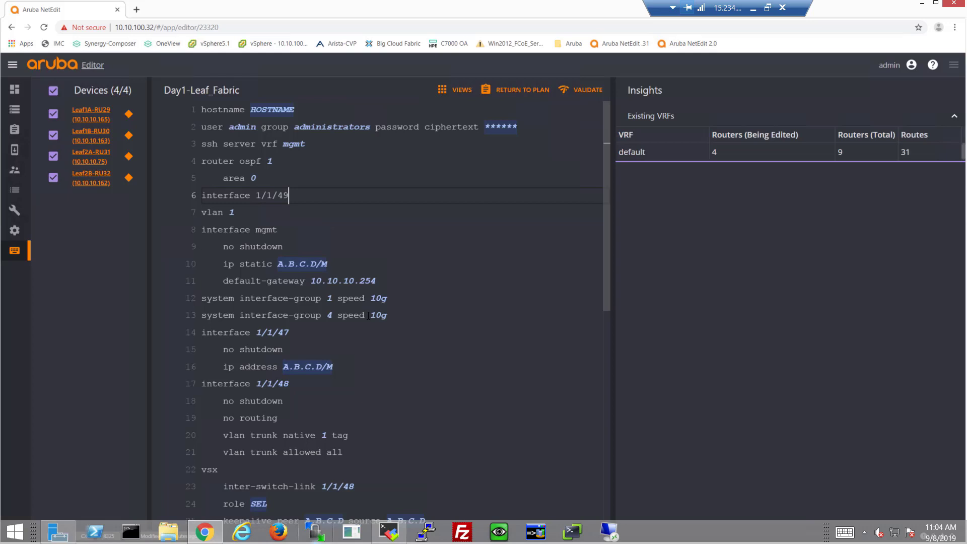
key("Return")
key("Down")
key("Down")
key("Down")
key("Down")
key("Down")
key("Down")
key("Down")
key("Down")
key("Down")
key("Down")
key("Down")
key("Down")
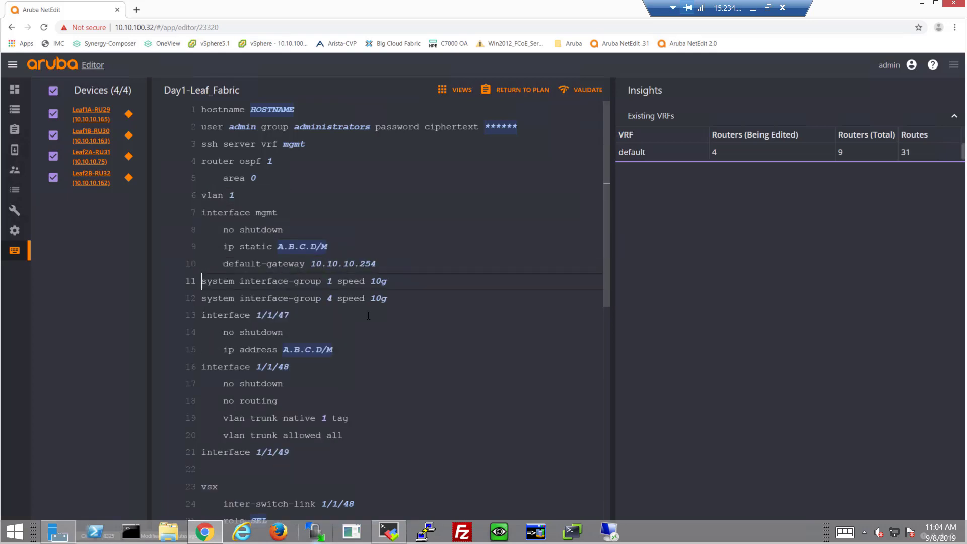
key("Down")
key("Down")
key("Down")
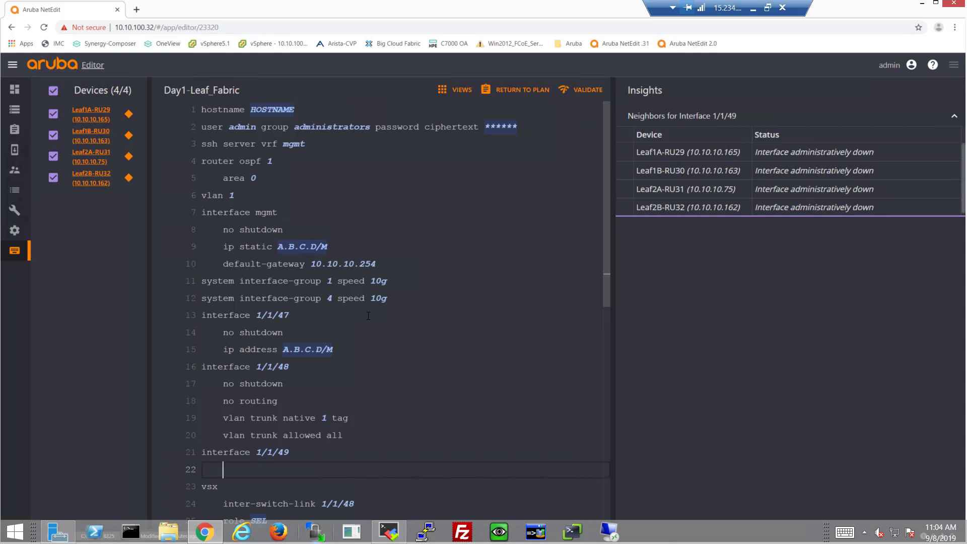
type("no shutdown")
key("Return")
type("ip")
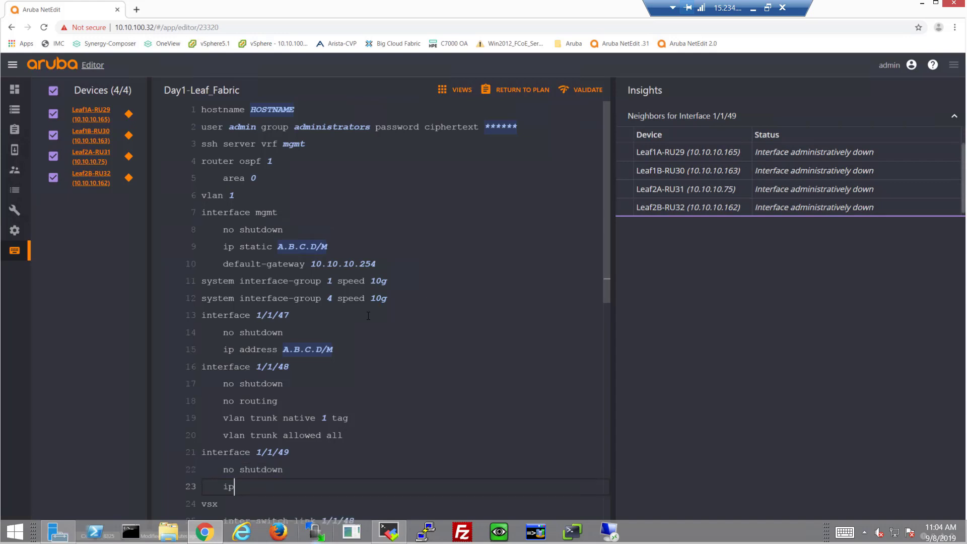
type(" mtu 9198")
key("Return")
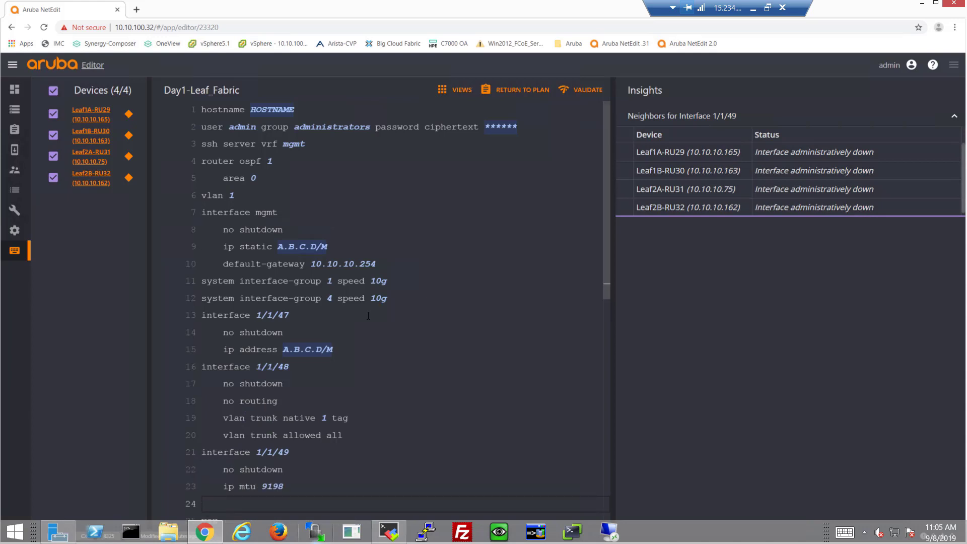
type("mtu 9198")
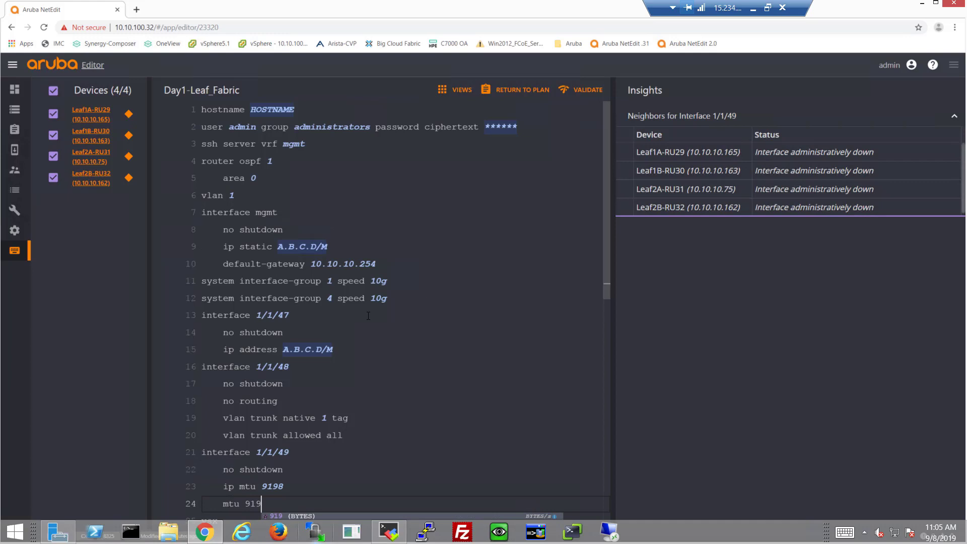
key("Return")
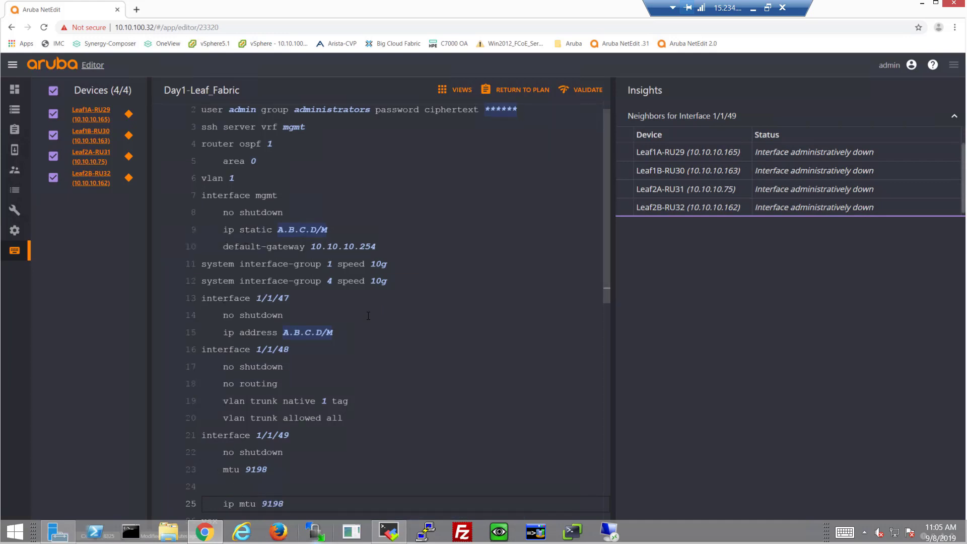
Add 'description Spine1' under interface 1/1/49
key("Up")
type("desc")
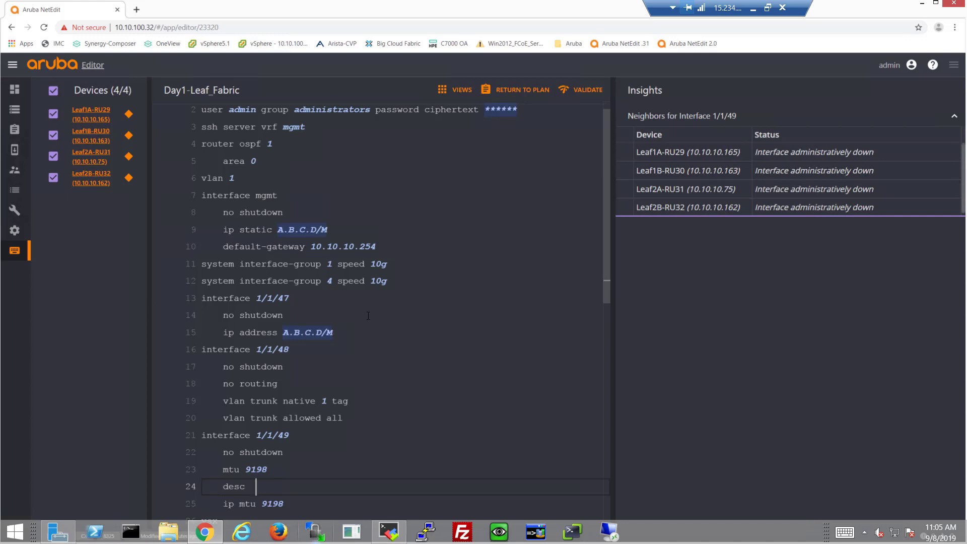
key("BackSpace")
type("r")
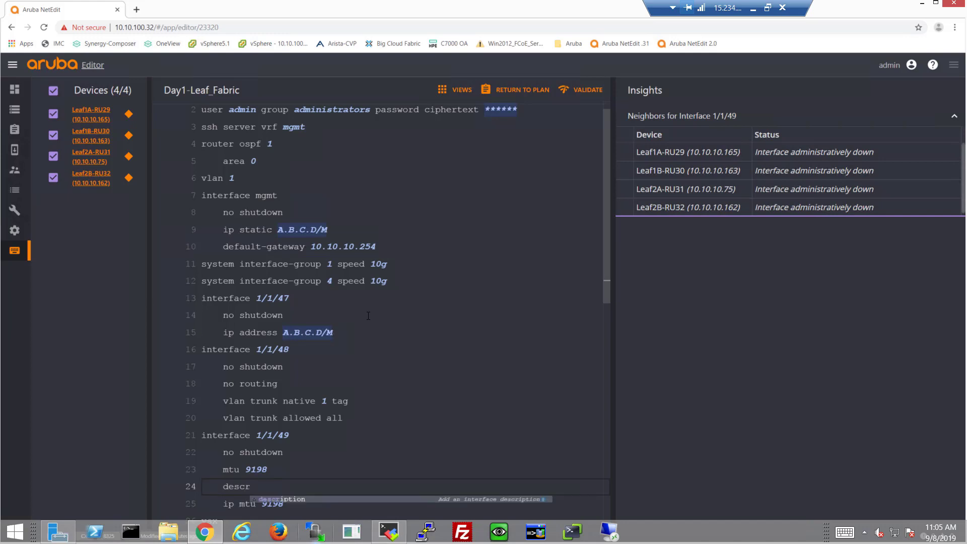
key("Tab")
type("Spine1")
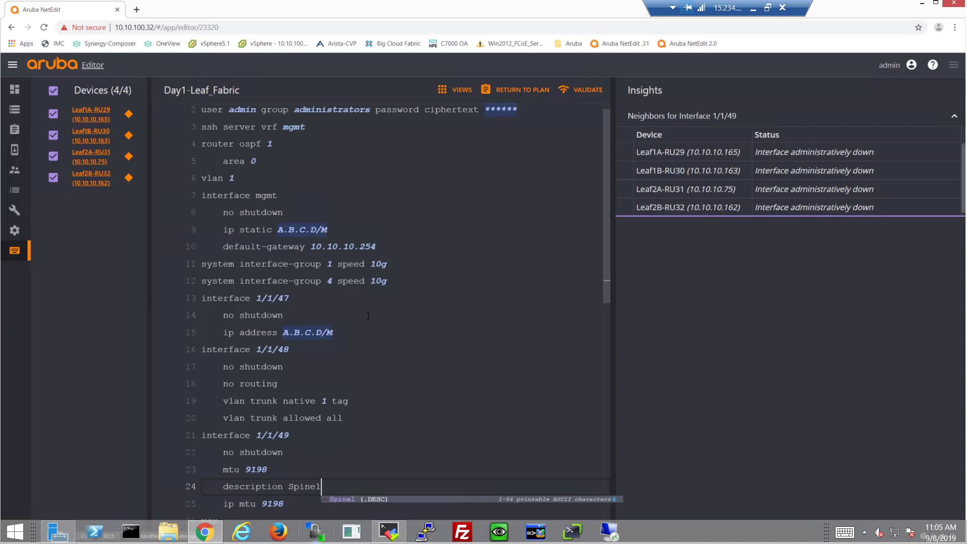
key("Return")
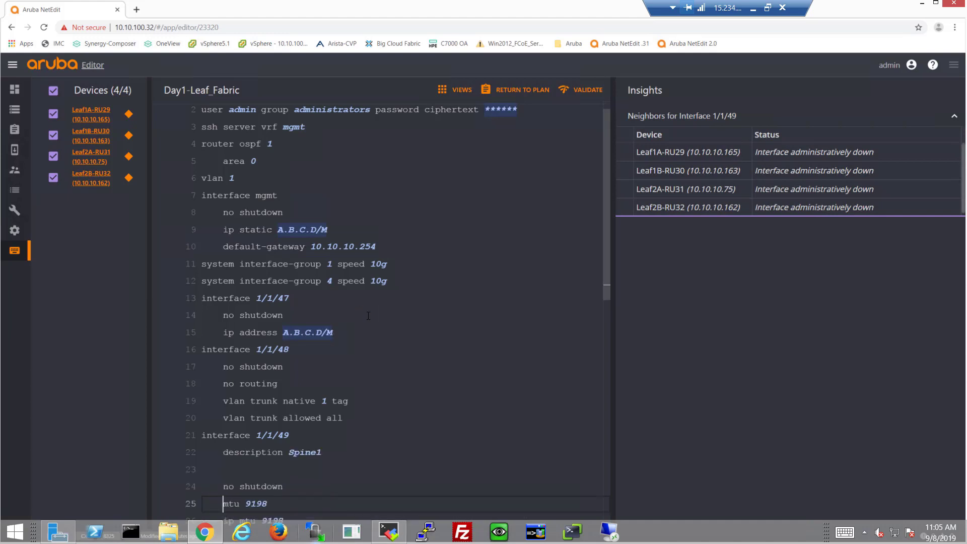
key("Up")
key("Up")
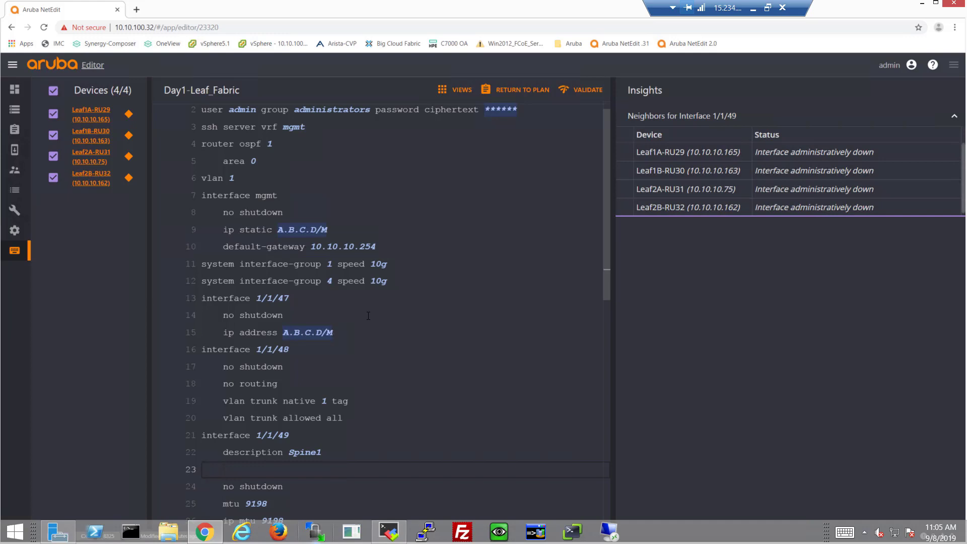
Give 1/1/49 ip address 10.1.1.0/31, ip ospf 1 area 0 and OSPF network point-to-point
type("ip address 10.1.")
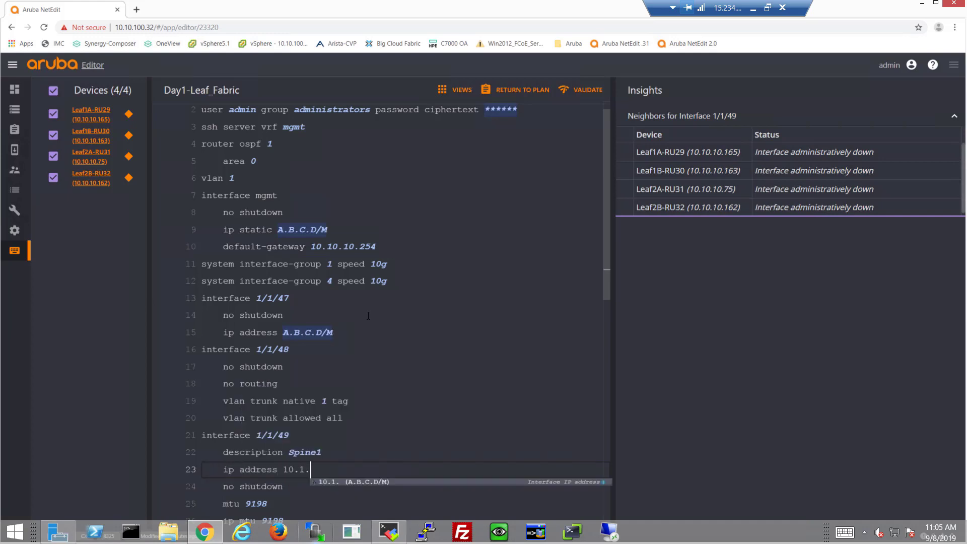
type("1.0/")
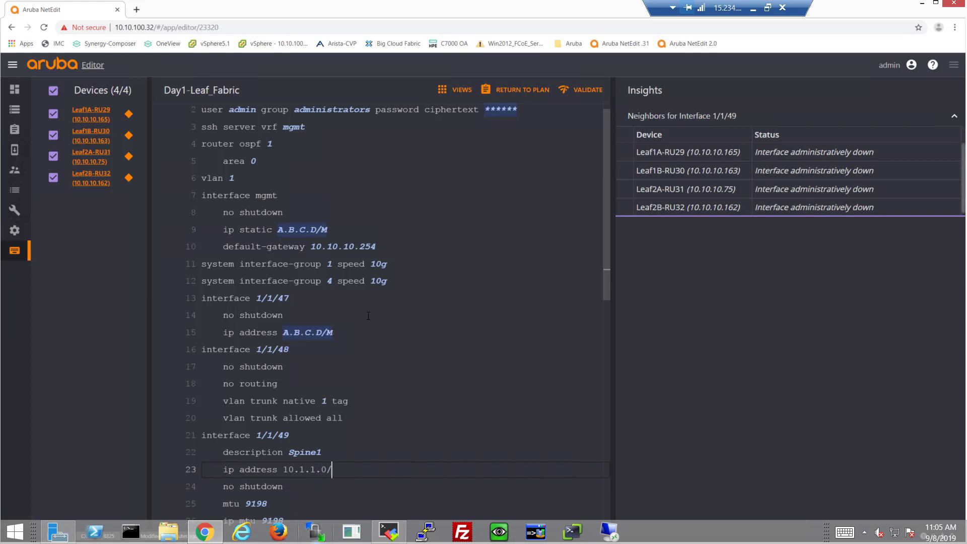
type("31")
key("Return")
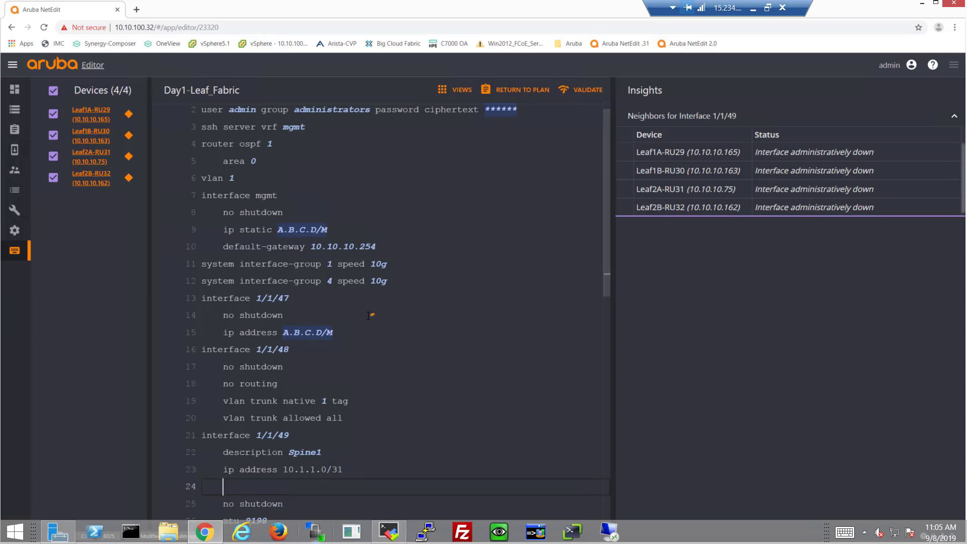
key("Down")
key("Down")
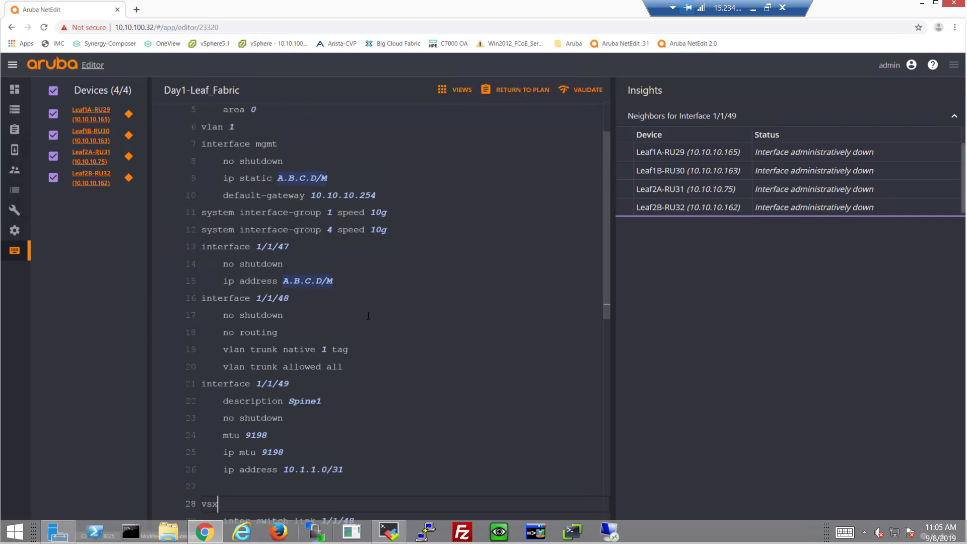
key("Down")
type("i")
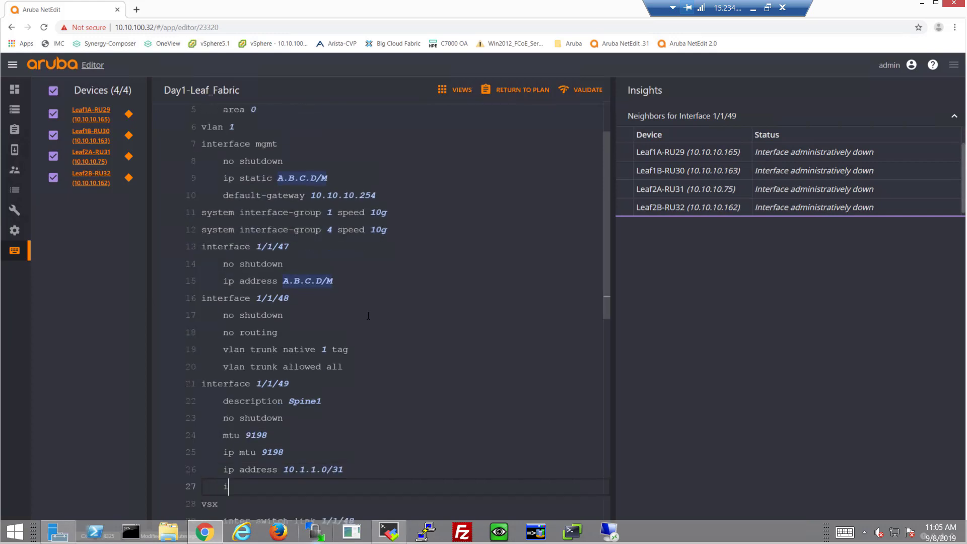
type("p ospf 1 area 0")
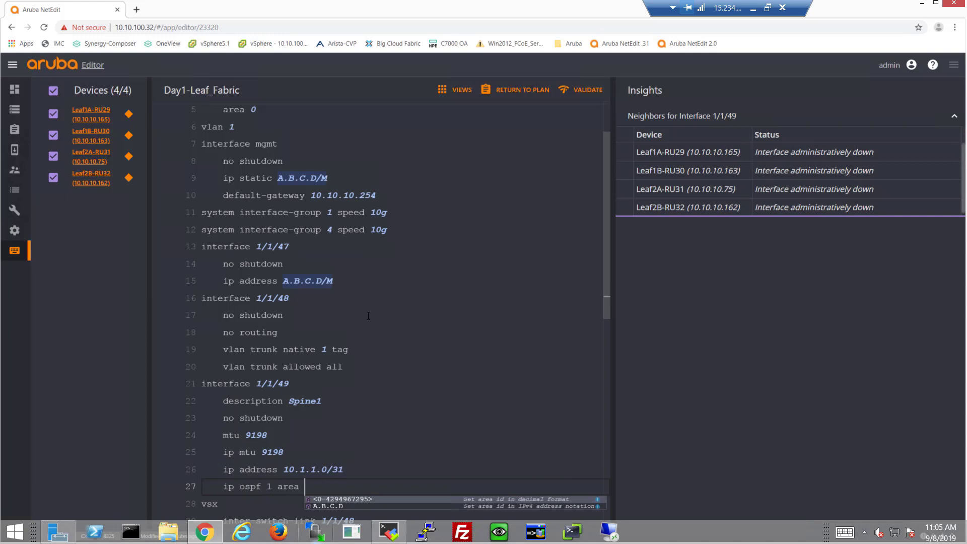
key("Return")
type("ip ospf net ")
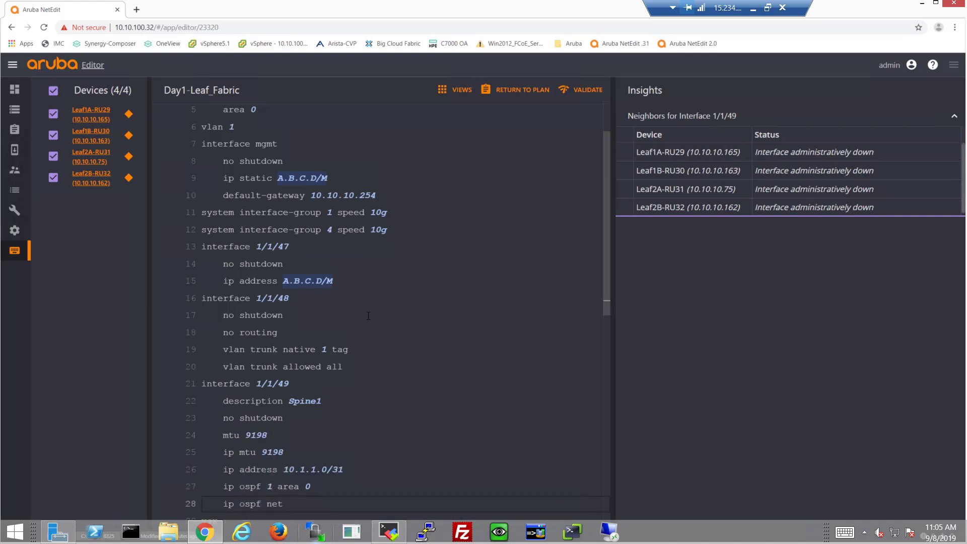
type("work po")
key("Return")
key("Return")
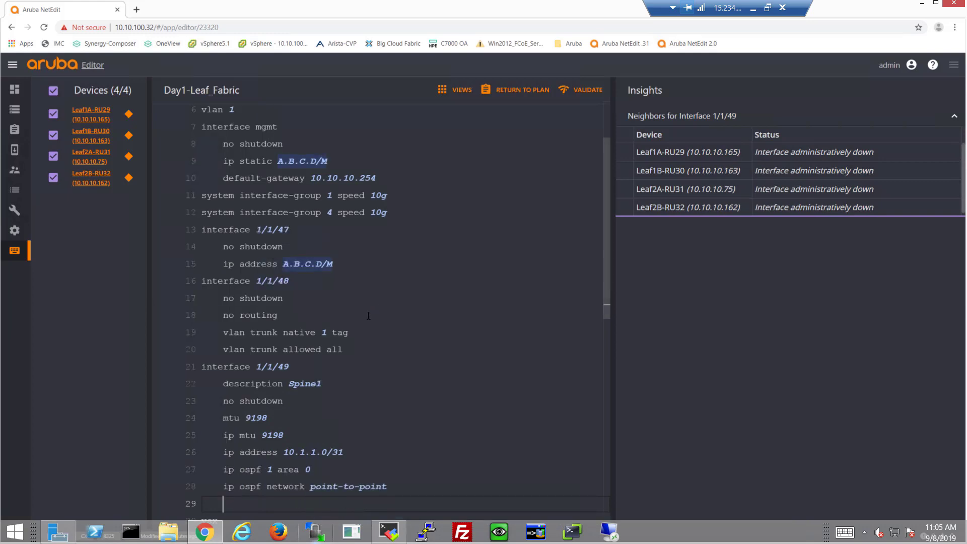
key("BackSpace")
key("BackSpace")
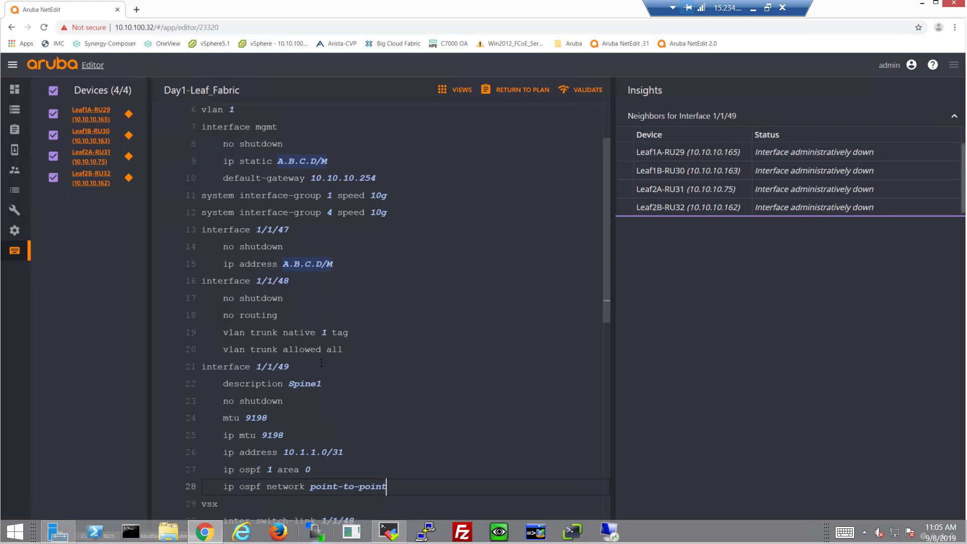
Set per-device 1/1/49 addresses: Leaf1B-RU30 10.1.1.2, Leaf2A-RU31 10.1.1.4, Leaf2B-RU32 10.1.1.6
left_click(317, 455)
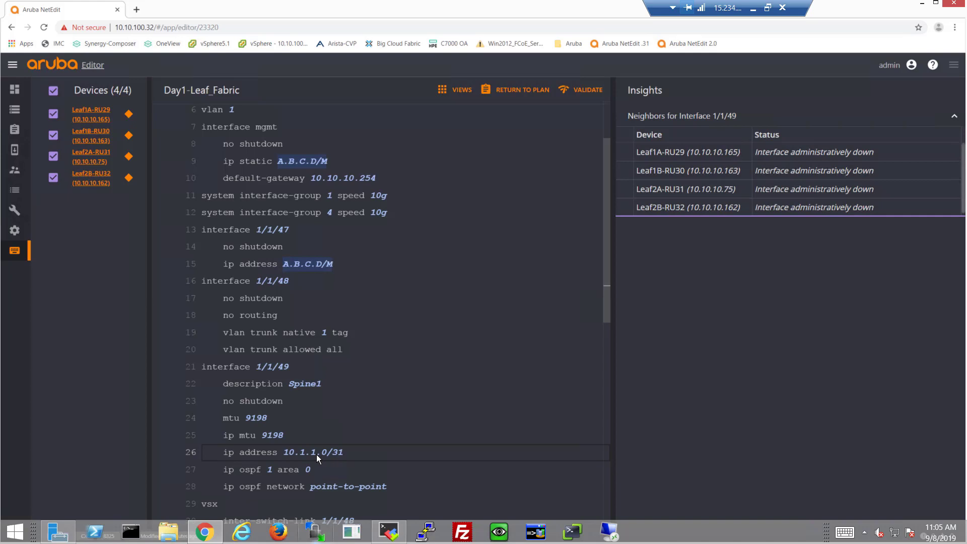
left_click(285, 320)
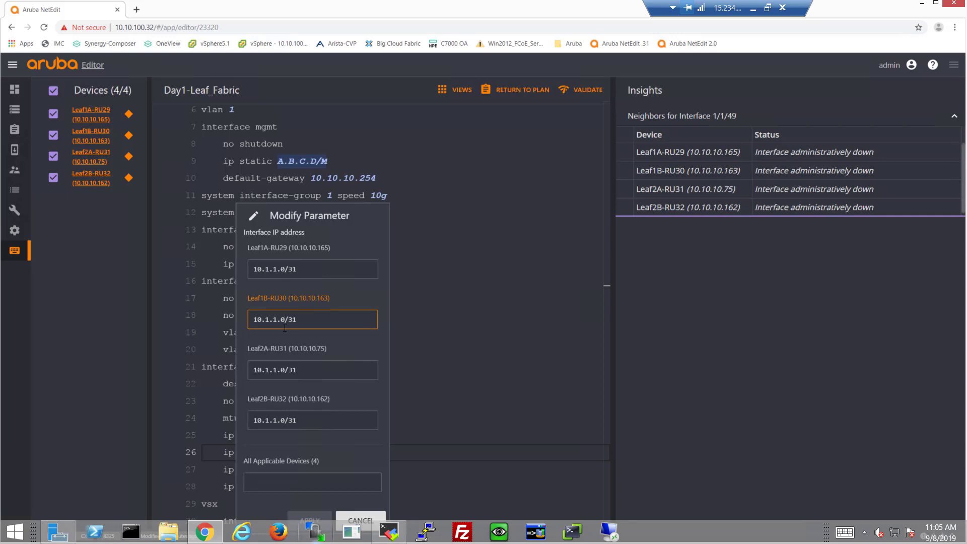
key("BackSpace")
type("2")
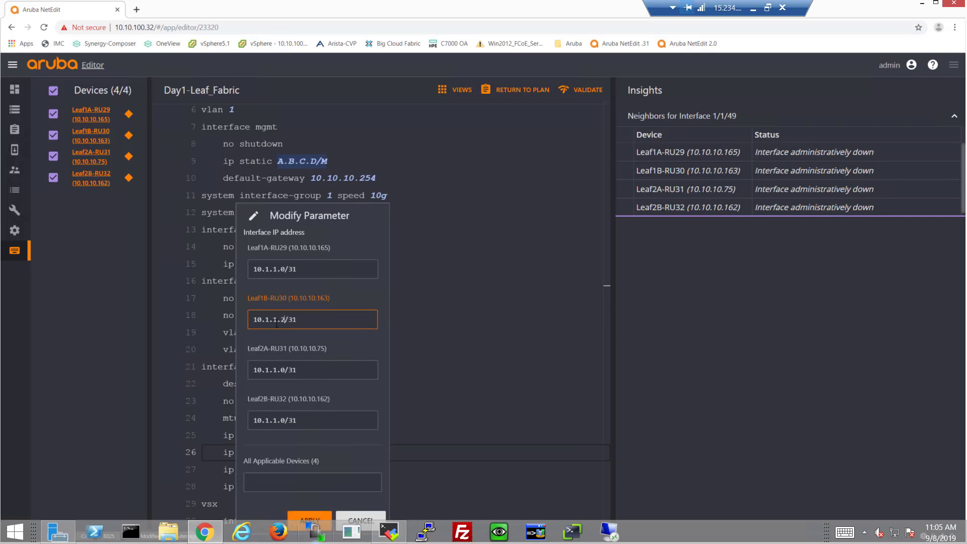
left_click(284, 374)
key("BackSpace")
type("4")
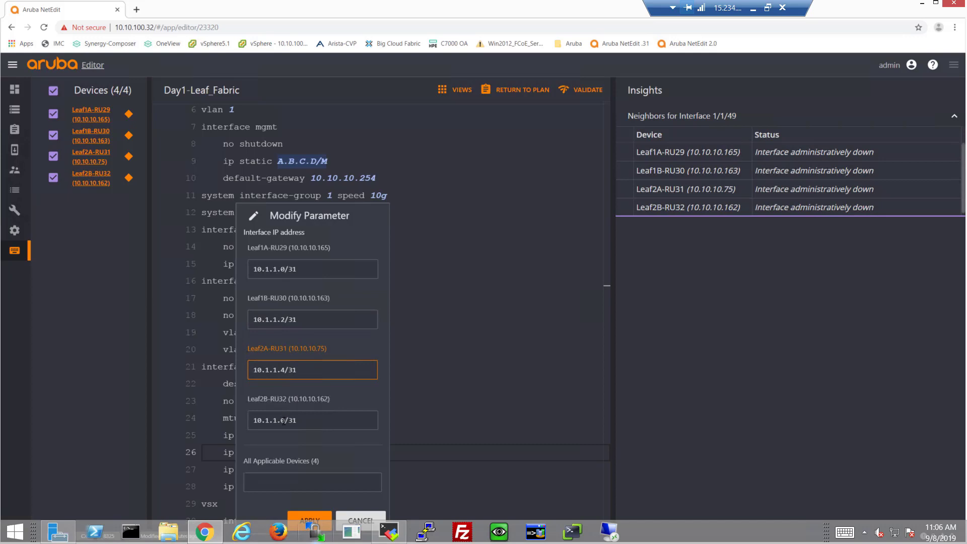
left_click(288, 422)
key("BackSpace")
type("6")
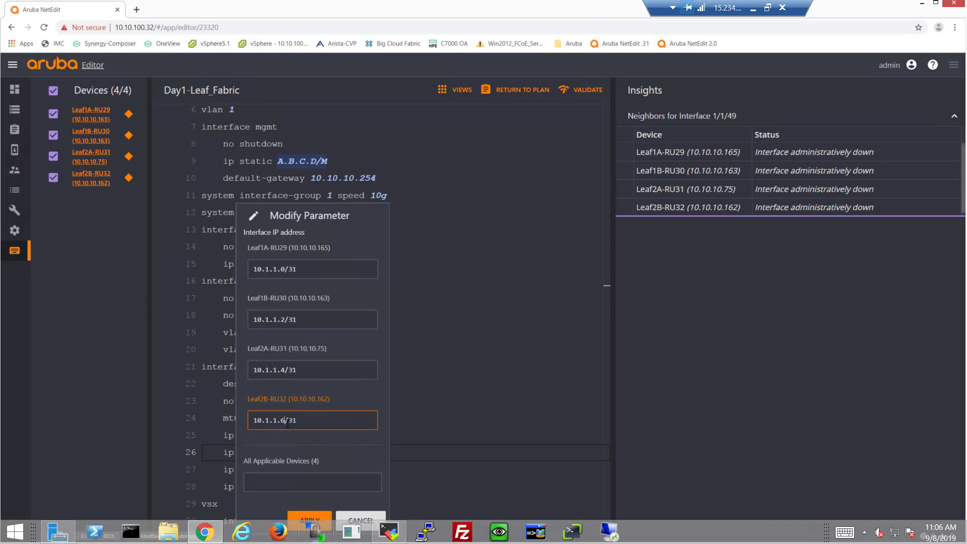
left_click(316, 514)
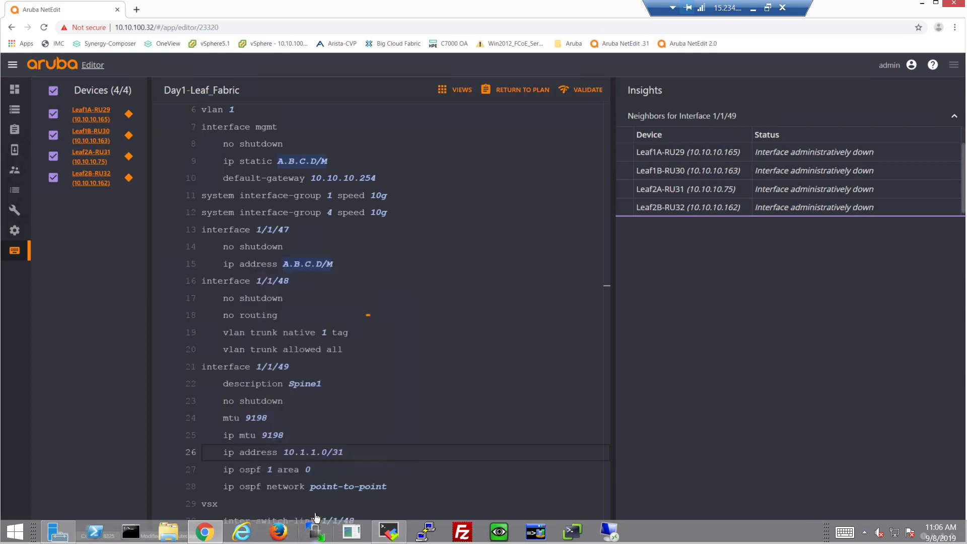
Create interface 1/1/50 with the settings copied from interface 1/1/49
left_click_drag(387, 486, 214, 389)
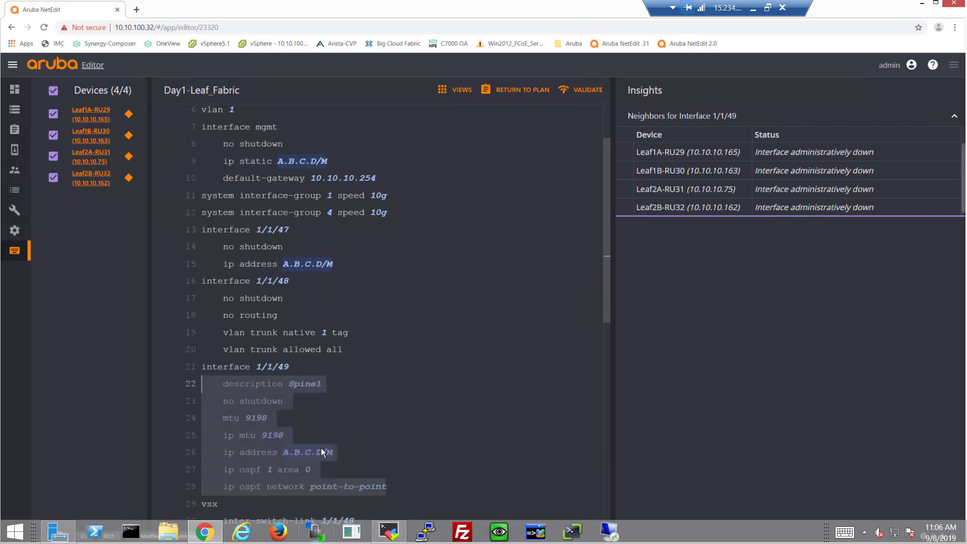
left_click(407, 488)
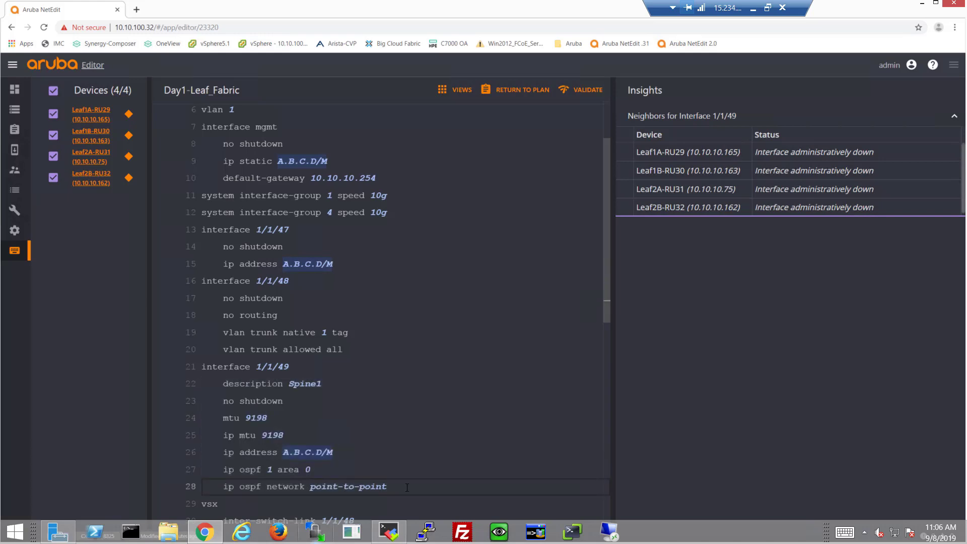
key("Return")
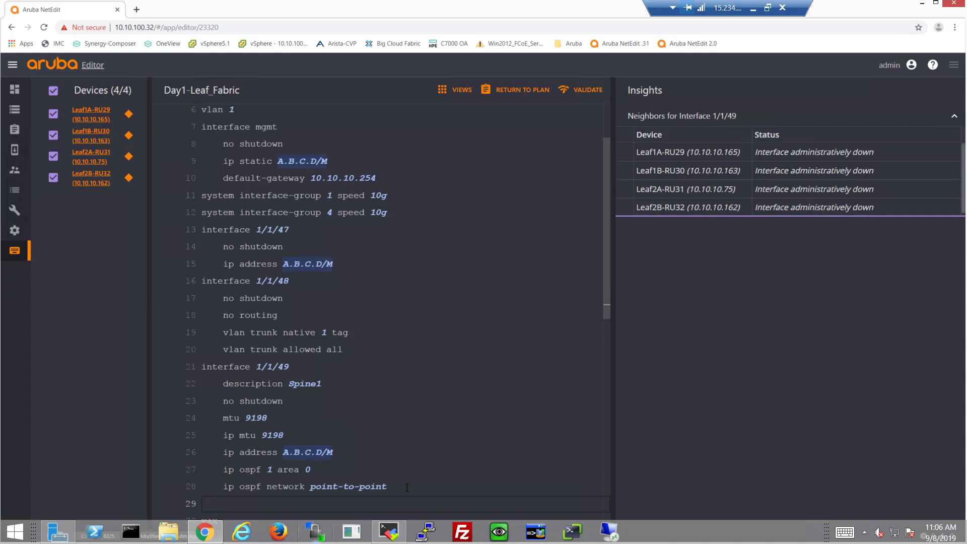
type("interface 1/1/50")
key("Return")
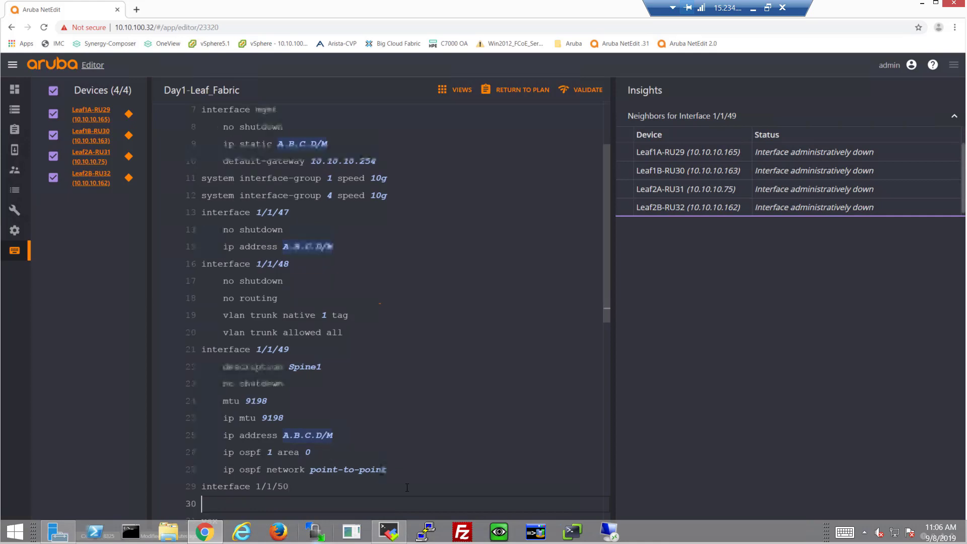
type("description Spine1     no shutdown     mtu 9198     ip mtu 9198     ip address 10.1.1.0/31     ip ospf 1 area 0     ip ospf network point-to-point")
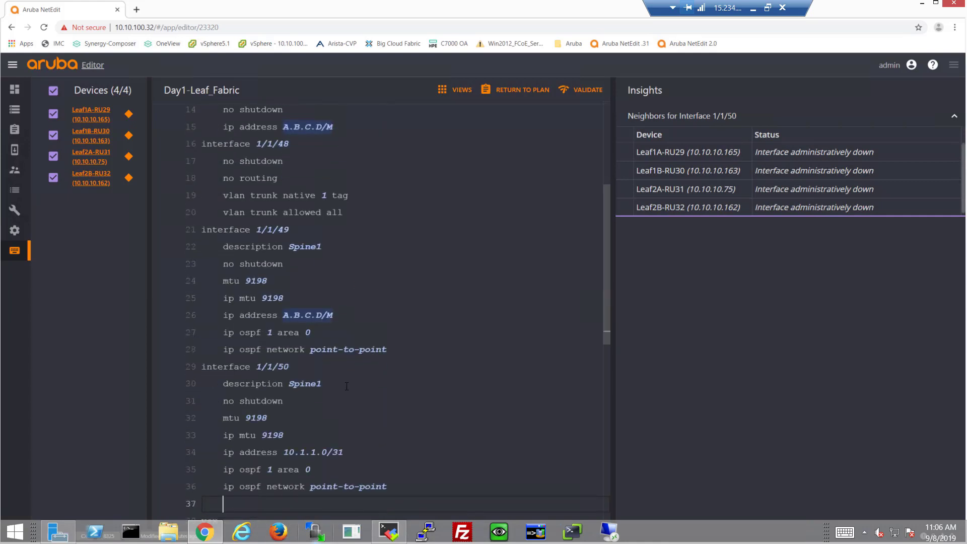
Change the 1/1/50 description to Spine2, remove the extra blank line, and show its per-device addresses
left_click(347, 387)
key("BackSpace")
type("2")
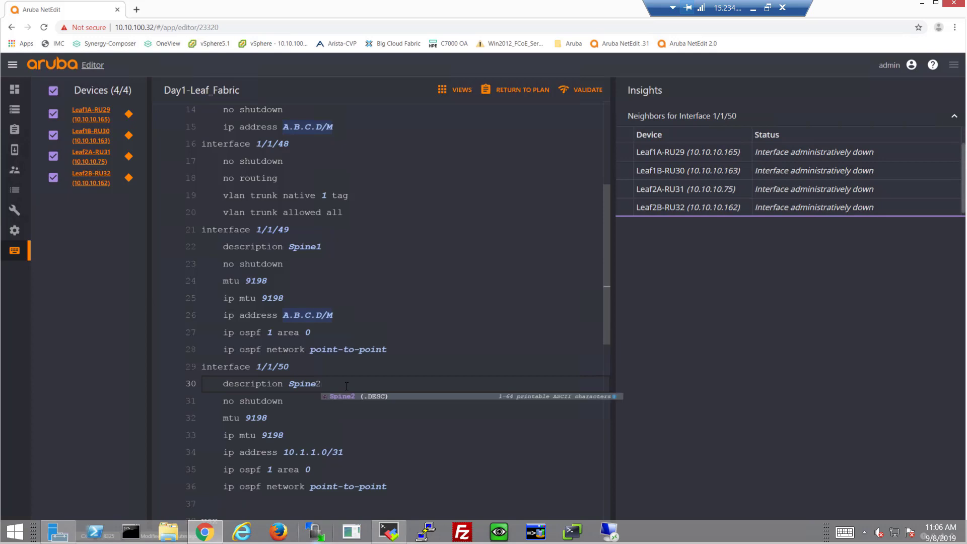
key("Return")
key("BackSpace")
key("BackSpace")
key("BackSpace")
key("BackSpace")
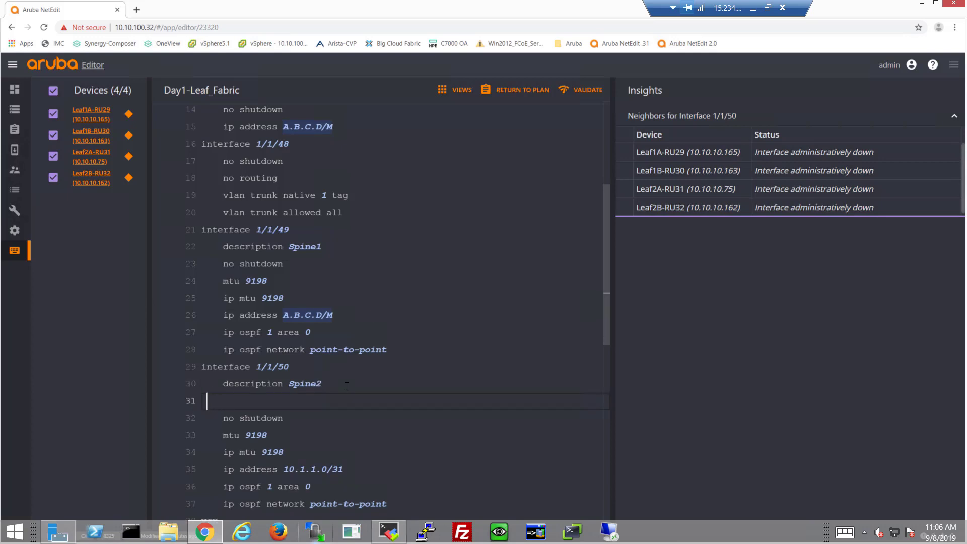
key("BackSpace")
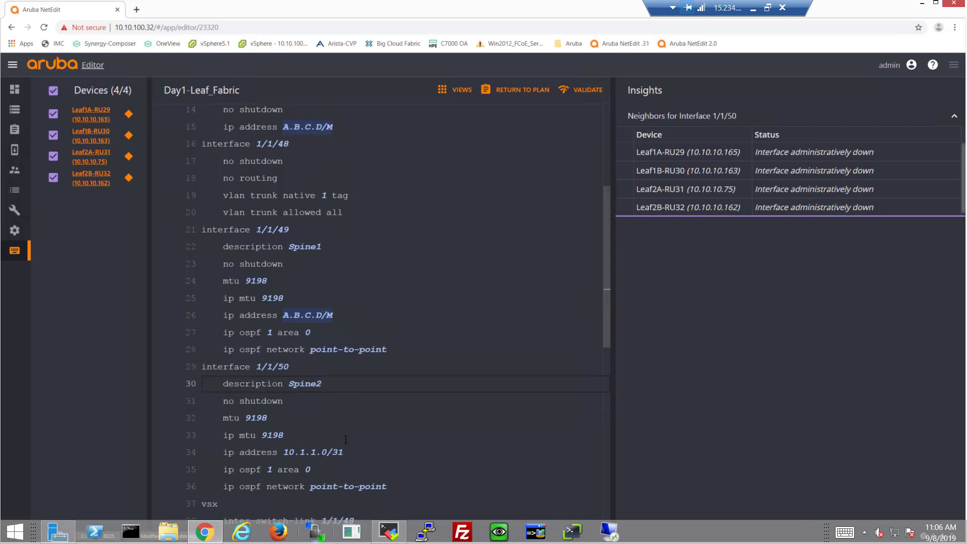
left_click(311, 454)
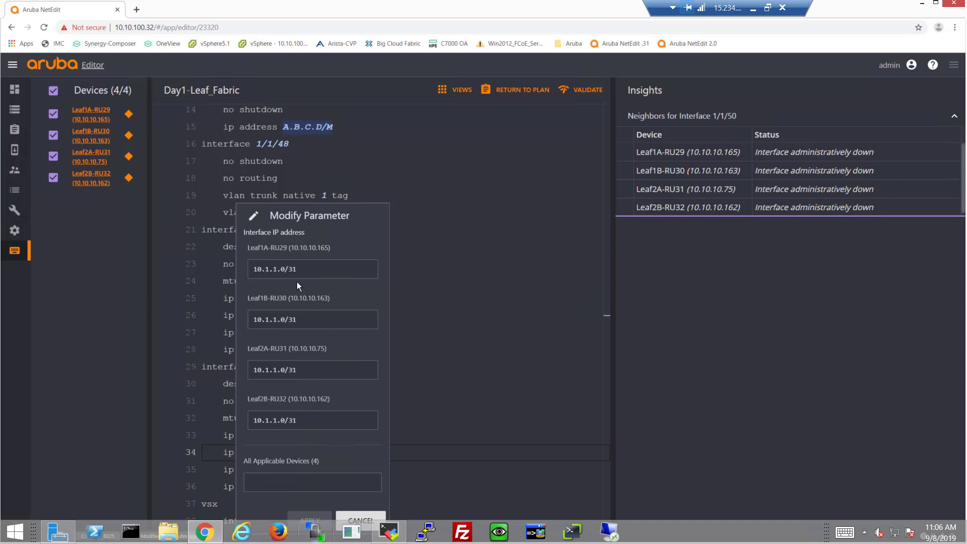
Assign 1/1/50 addresses Leaf1A-RU29 .8, Leaf1B-RU30 .10, Leaf2A-RU31 .12, Leaf2B-RU32 .14 (/31) and apply
left_click(284, 268)
key("BackSpace")
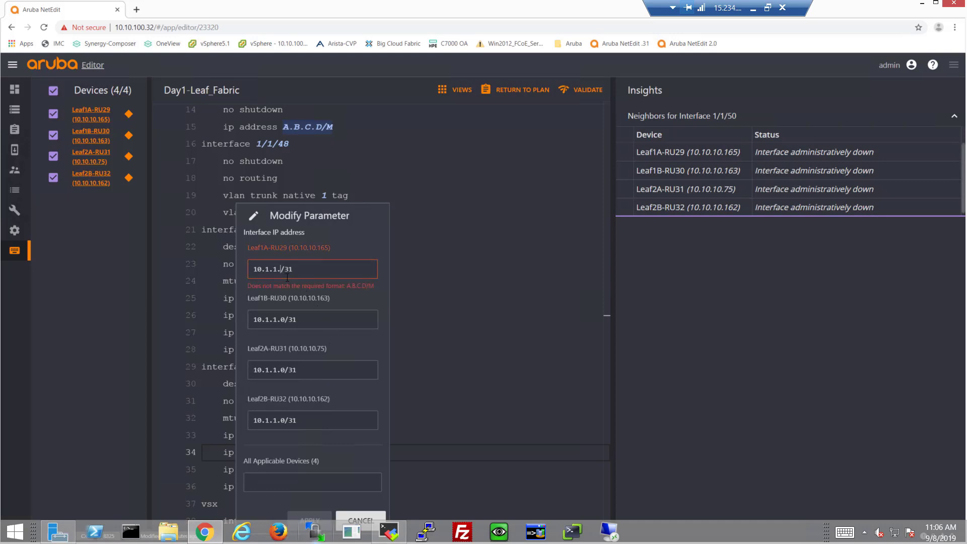
type("8")
left_click(284, 319)
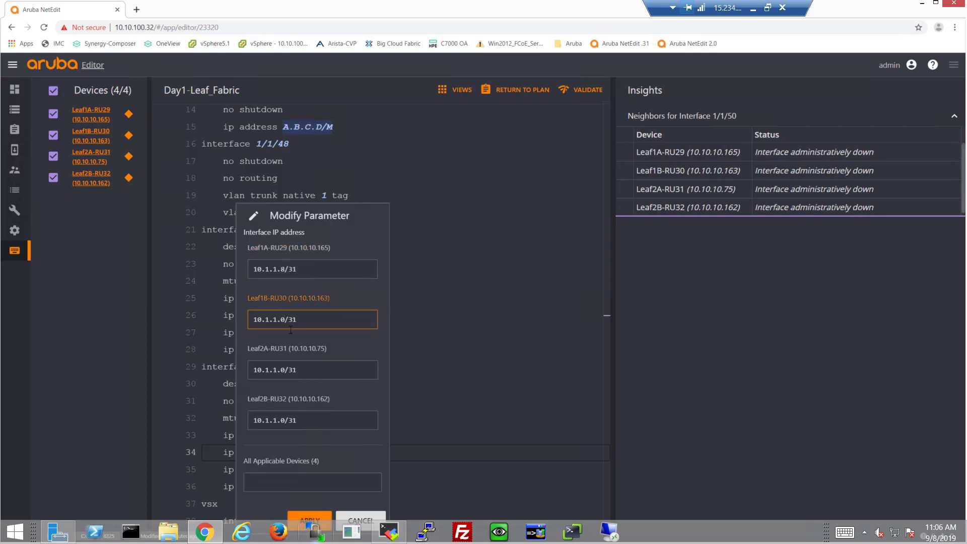
left_click(285, 370)
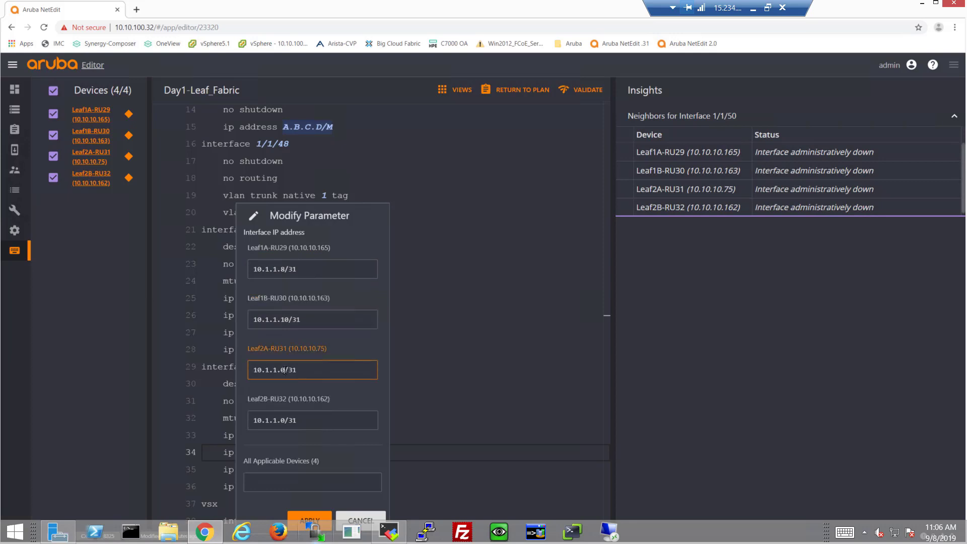
key("BackSpace")
type("12")
left_click(287, 422)
key("BackSpace")
type("14")
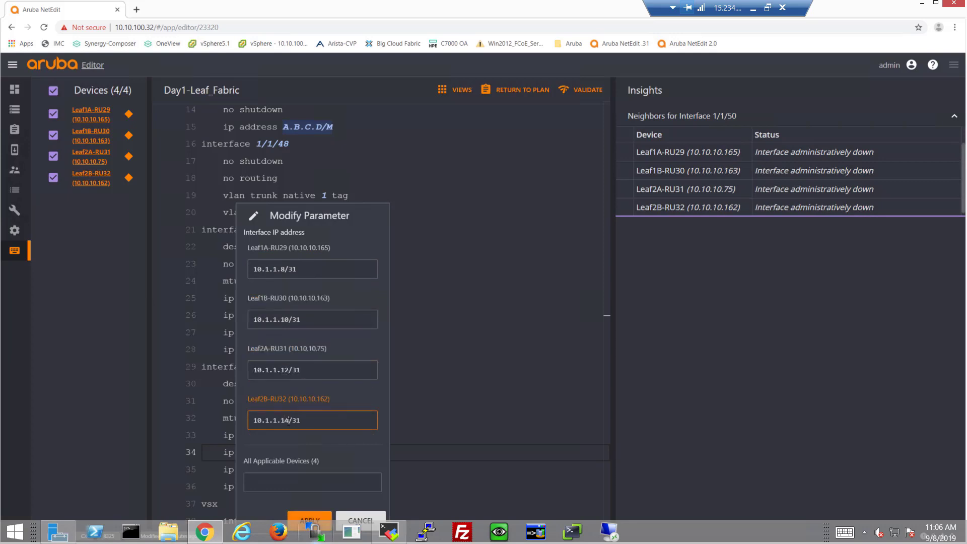
left_click(305, 517)
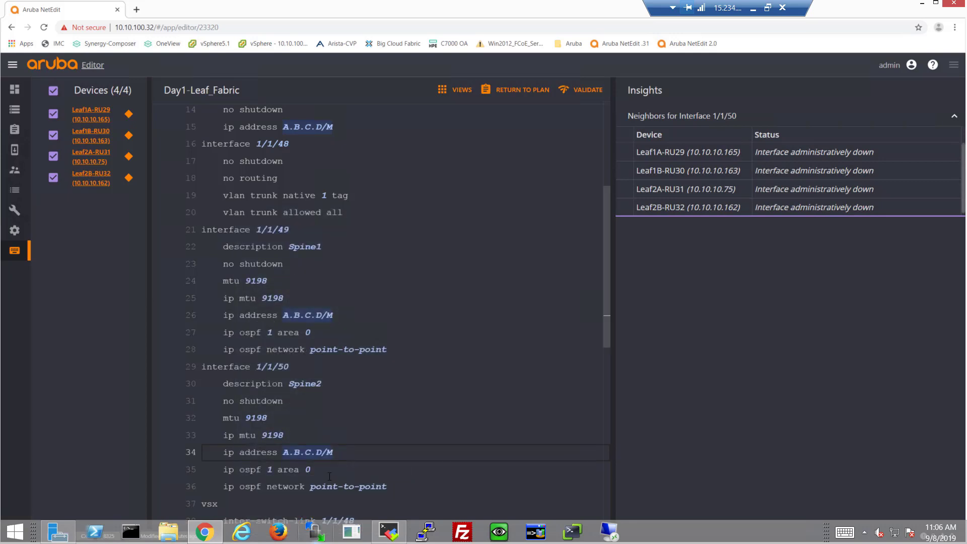
Validate the Day1-Leaf_Fabric configuration, then deploy it to all four leaves and confirm
left_click(579, 100)
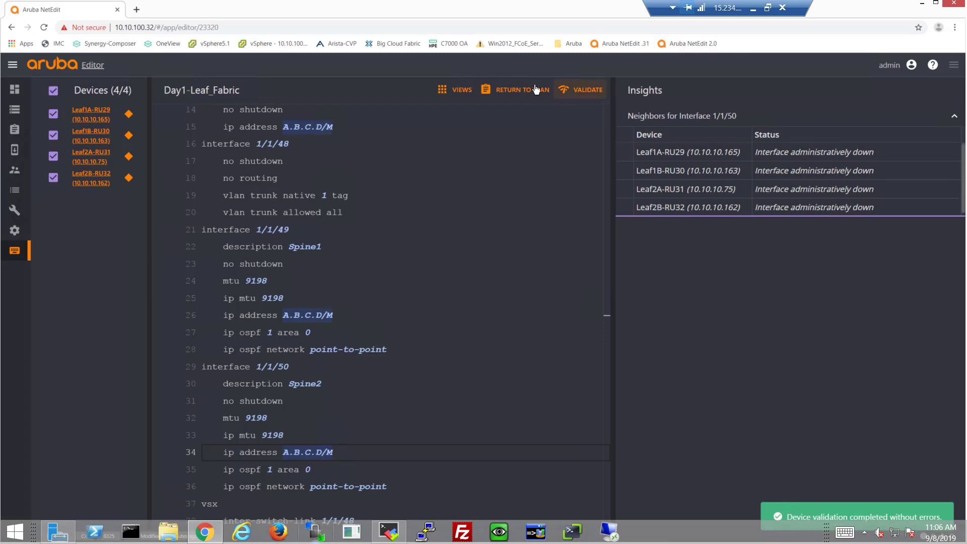
left_click(534, 90)
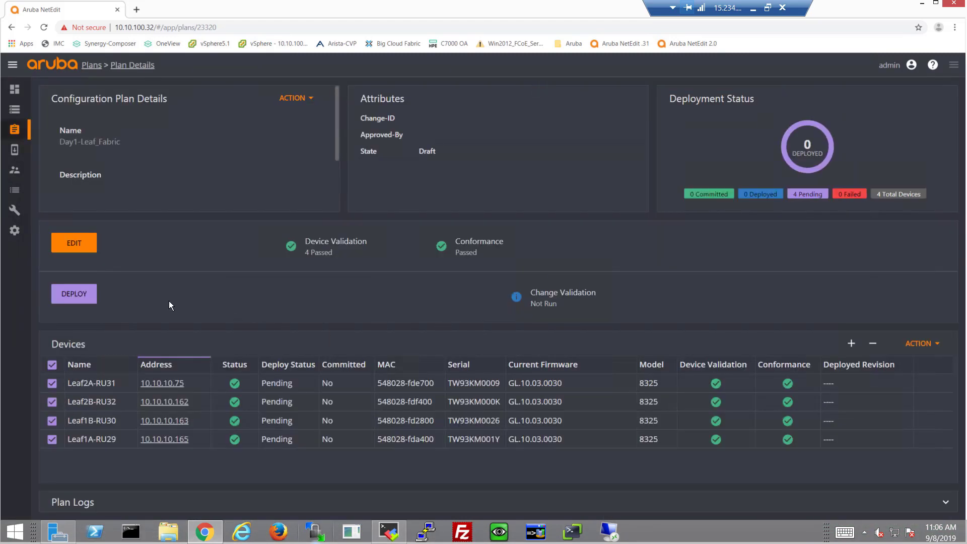
left_click(64, 291)
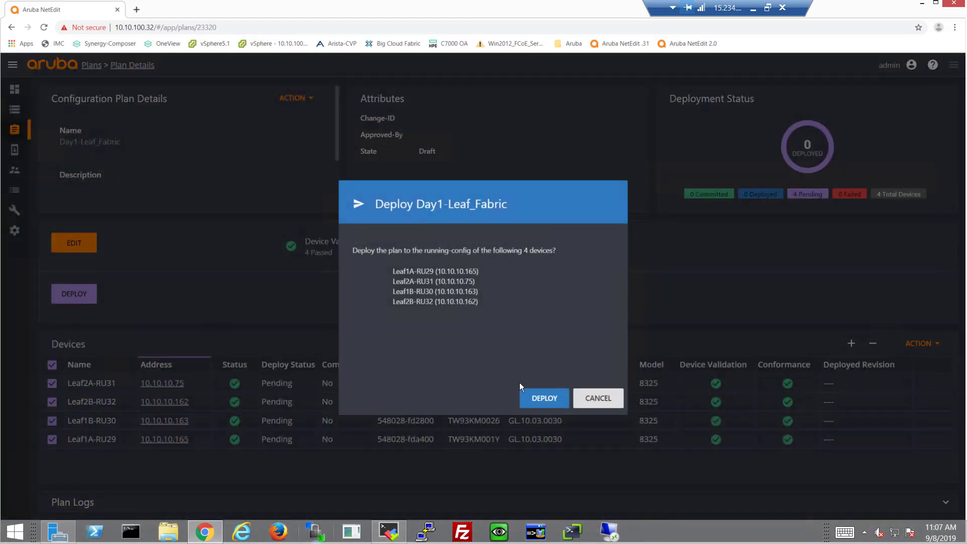
left_click(537, 398)
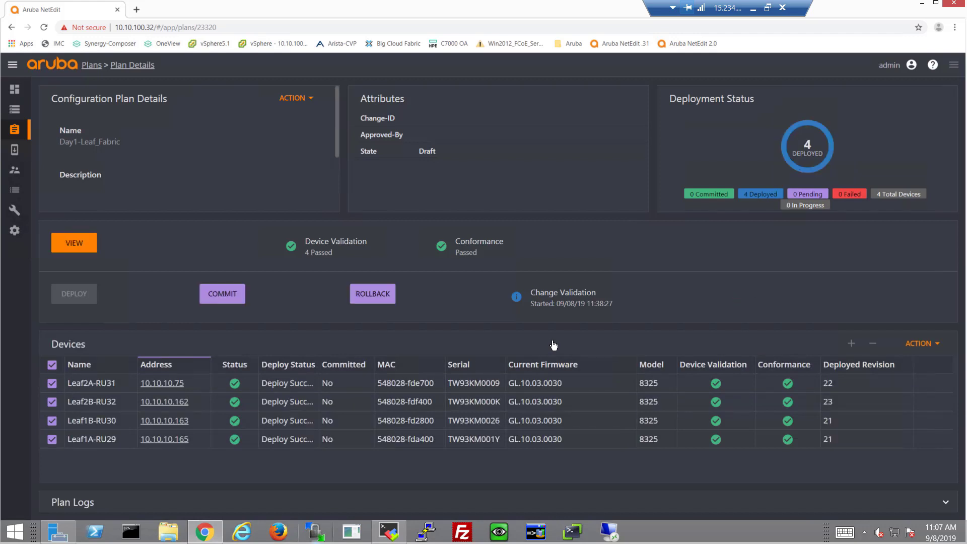
Refresh change validation and check Leaf2B-RU32's interface brief shows 1/1/49 and 1/1/50 up
left_click(559, 305)
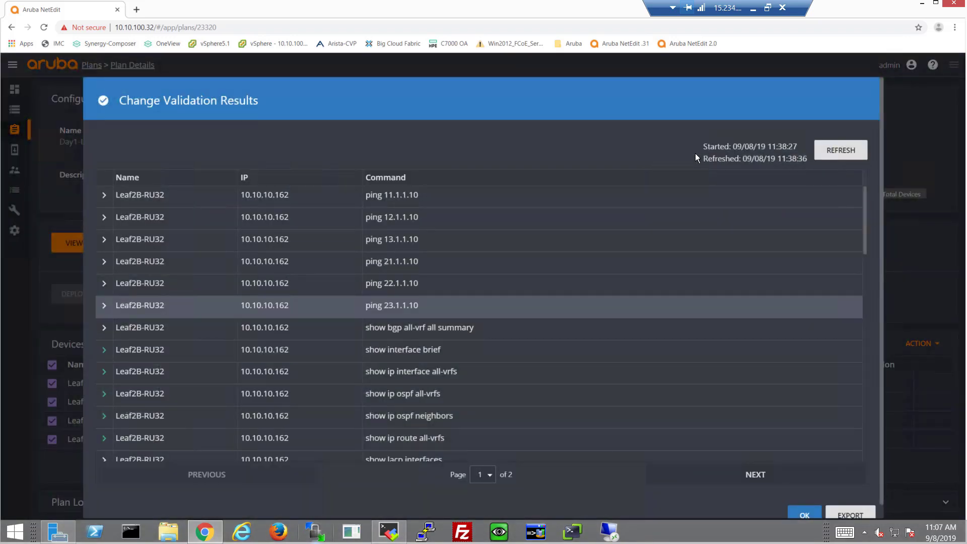
left_click(862, 155)
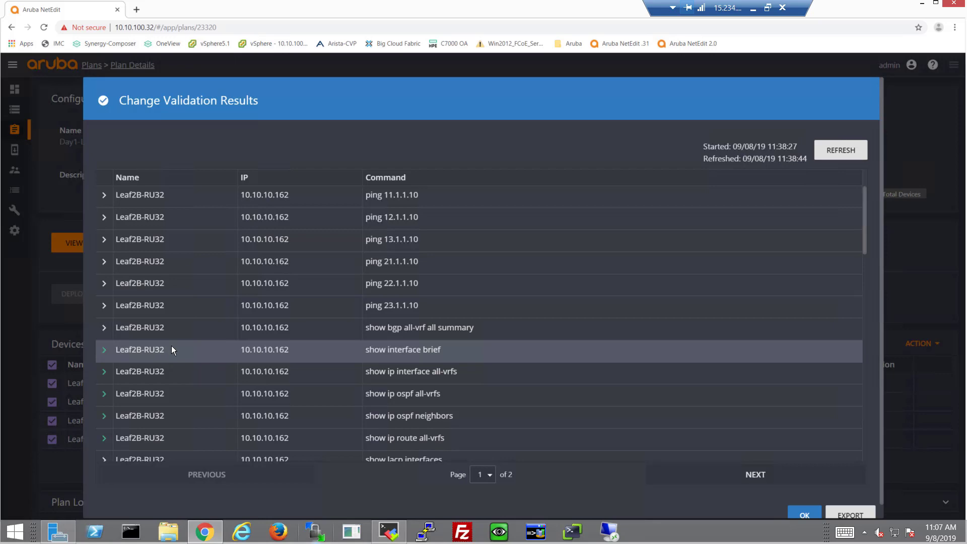
scroll(171, 346, "down", 1)
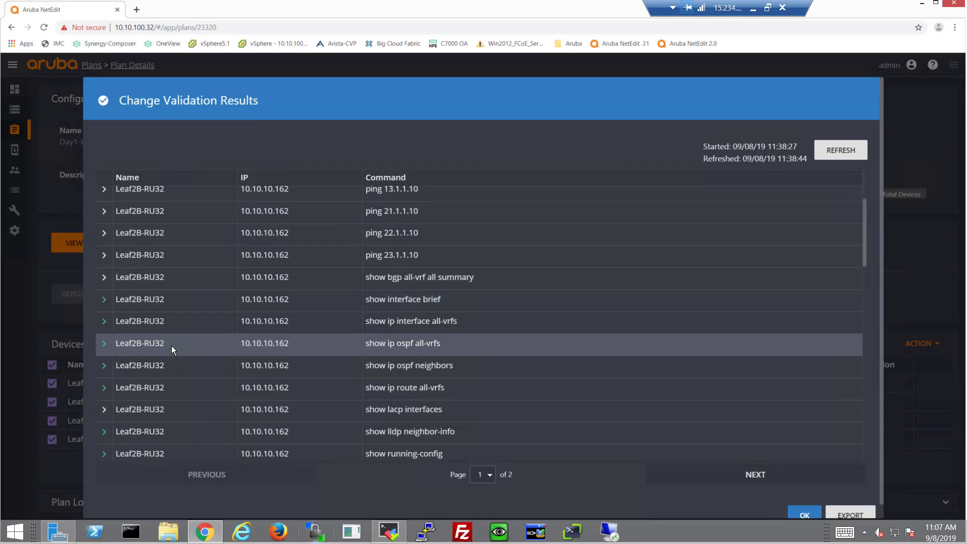
left_click(101, 301)
scroll(349, 346, "down", 2)
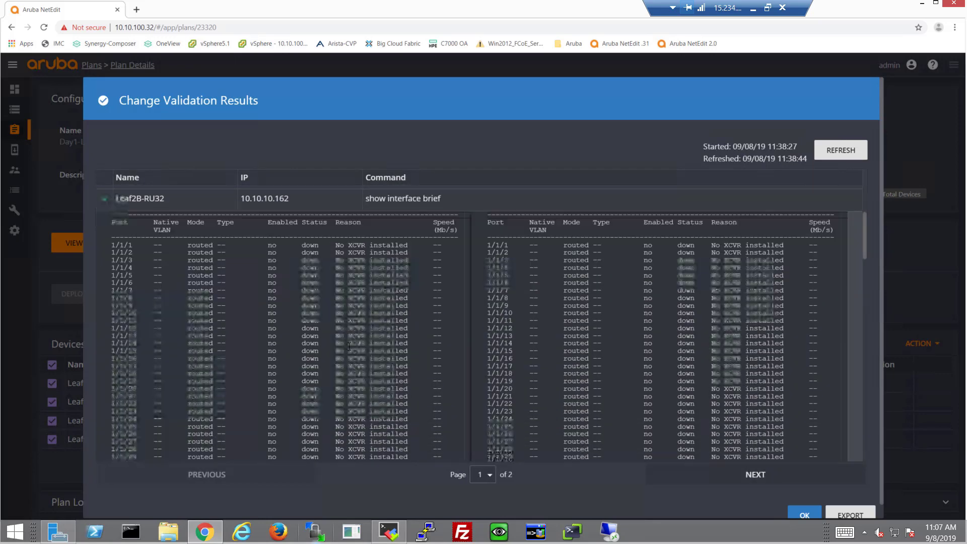
scroll(349, 346, "down", 4)
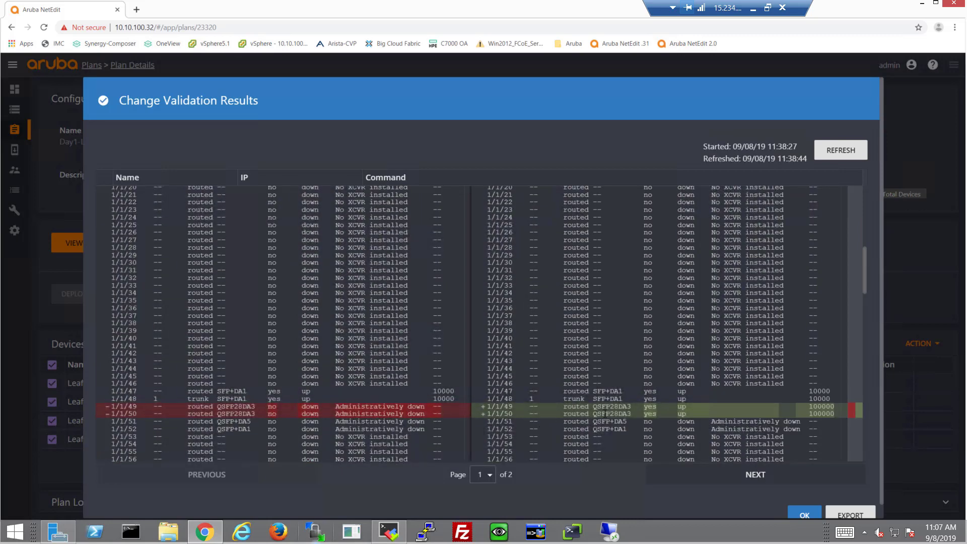
scroll(177, 284, "up", 4)
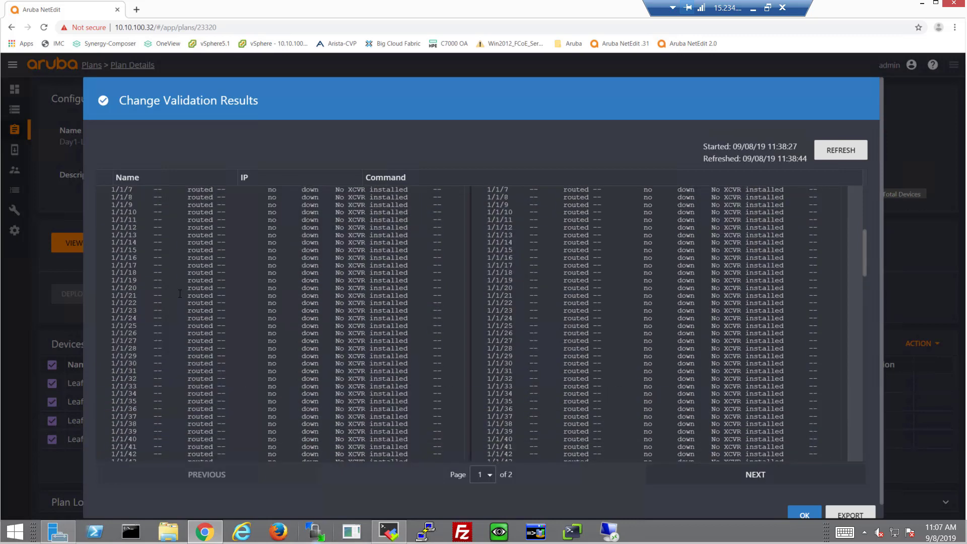
left_click(103, 200)
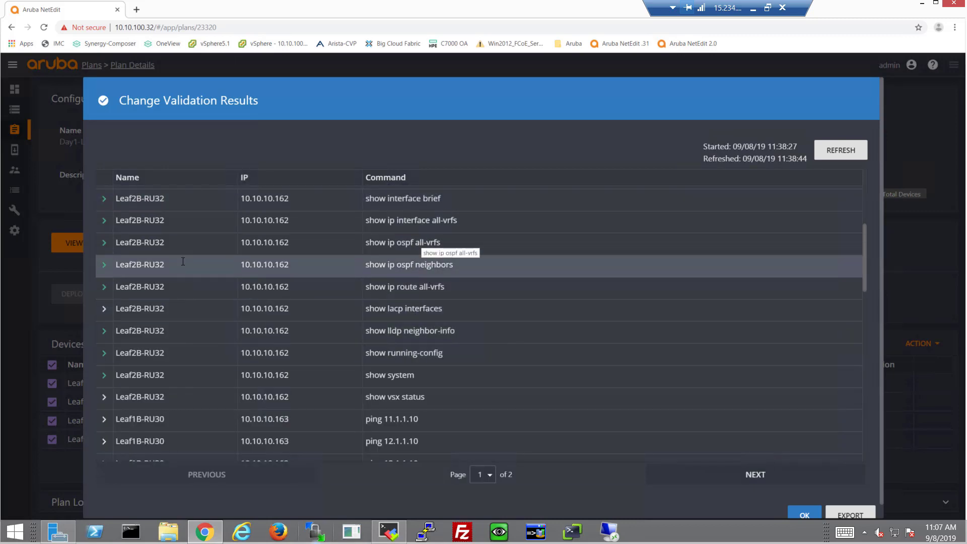
Check Leaf2B-RU32's OSPF neighbors 10.1.1.5 and 10.1.1.13 are FULL and OSPF is running
left_click(104, 266)
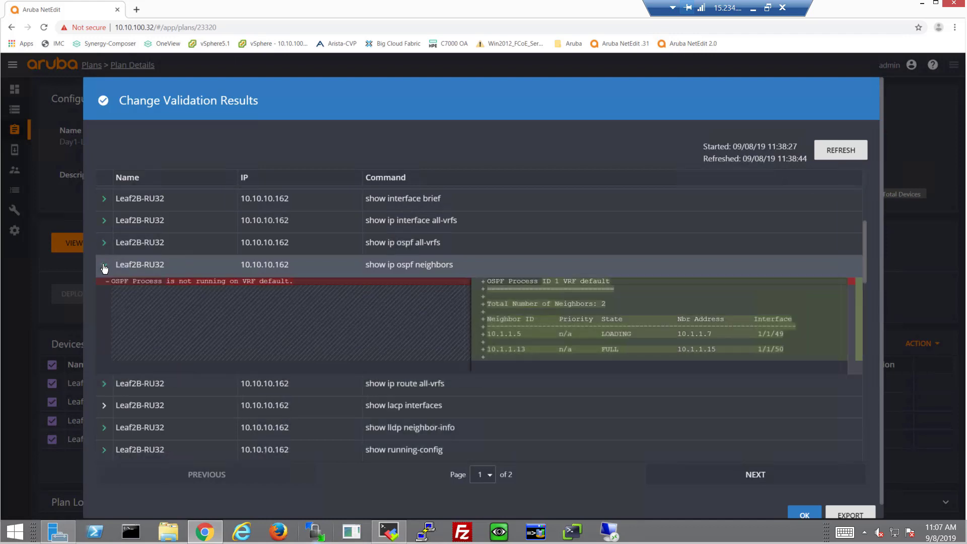
left_click(855, 153)
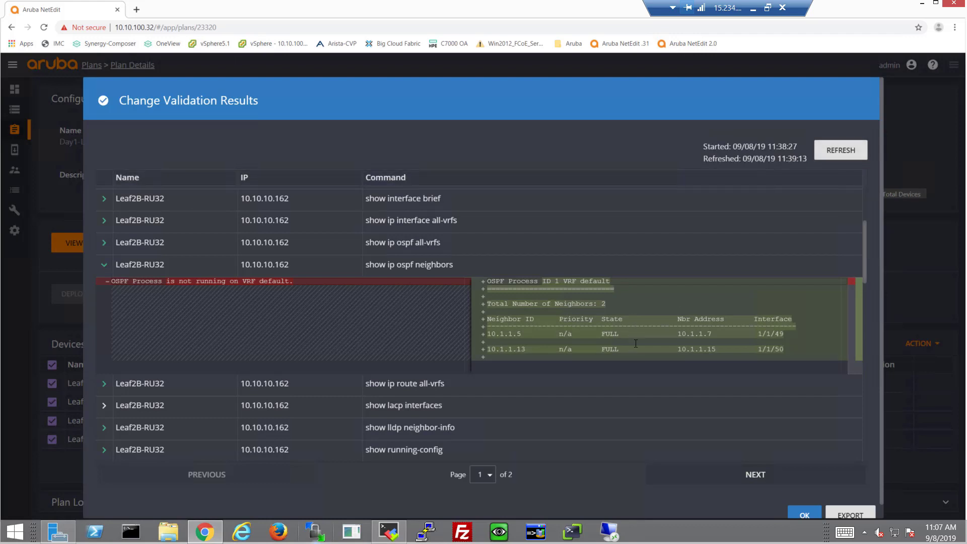
left_click(106, 267)
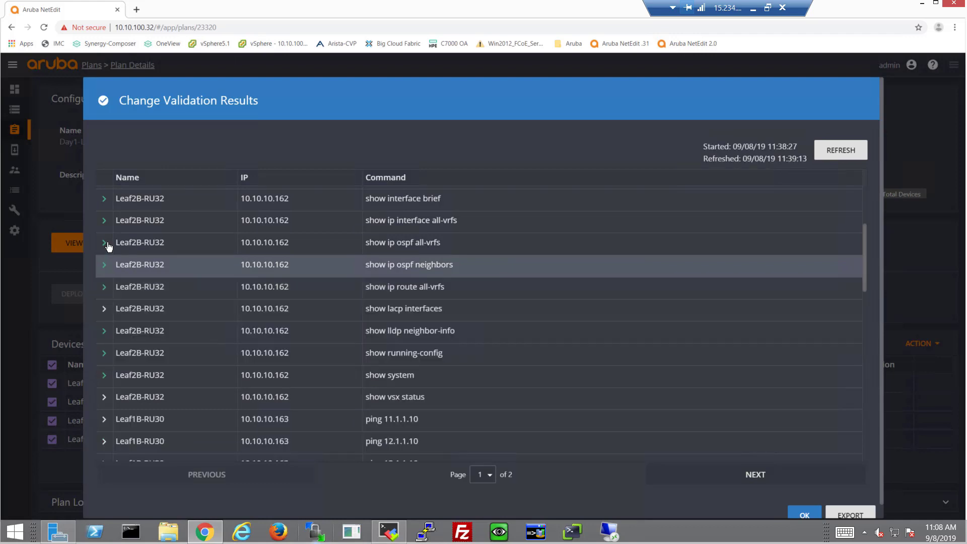
left_click(107, 244)
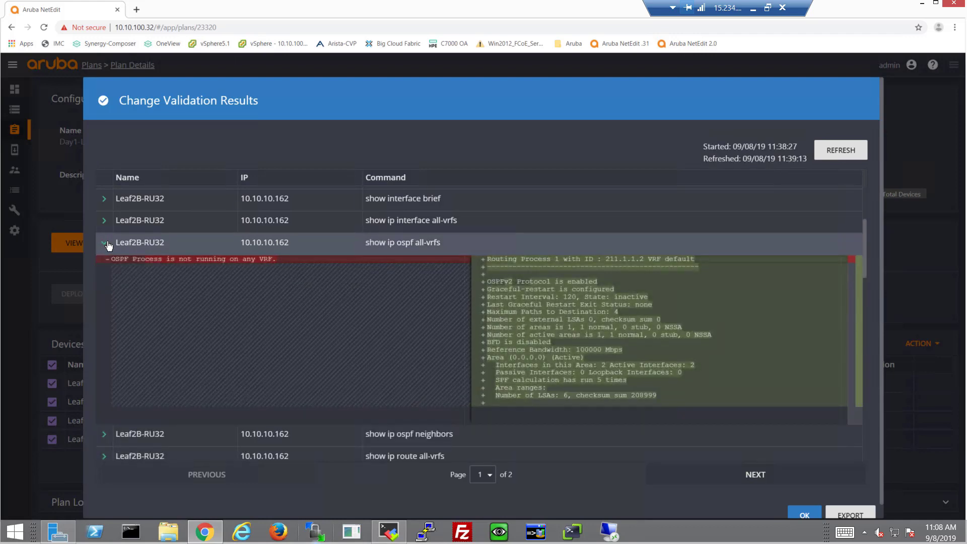
left_click(107, 244)
Review Leaf1B-RU30's OSPF neighbors, IP interfaces and interface brief, confirming ports 1/1/49–50 are up at 100000
scroll(144, 352, "down", 4)
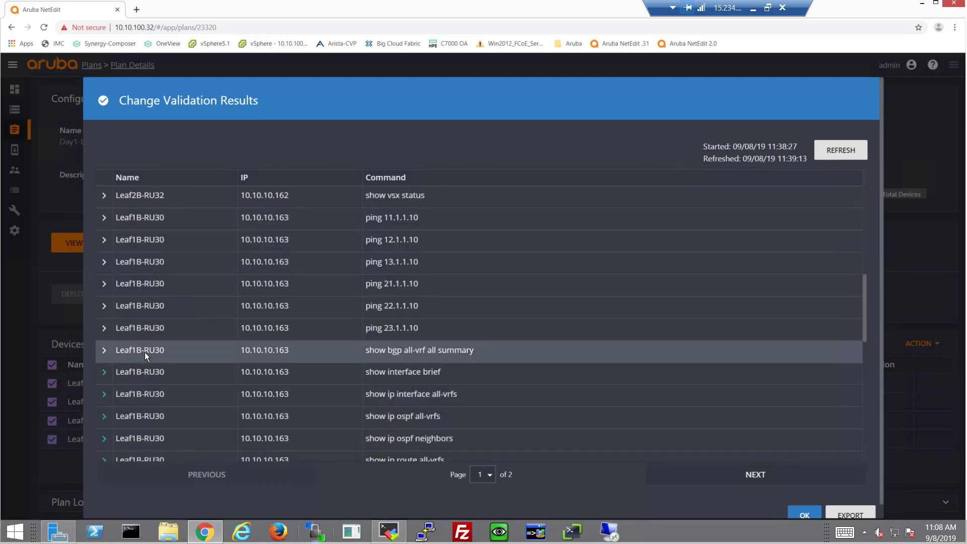
scroll(144, 353, "down", 1)
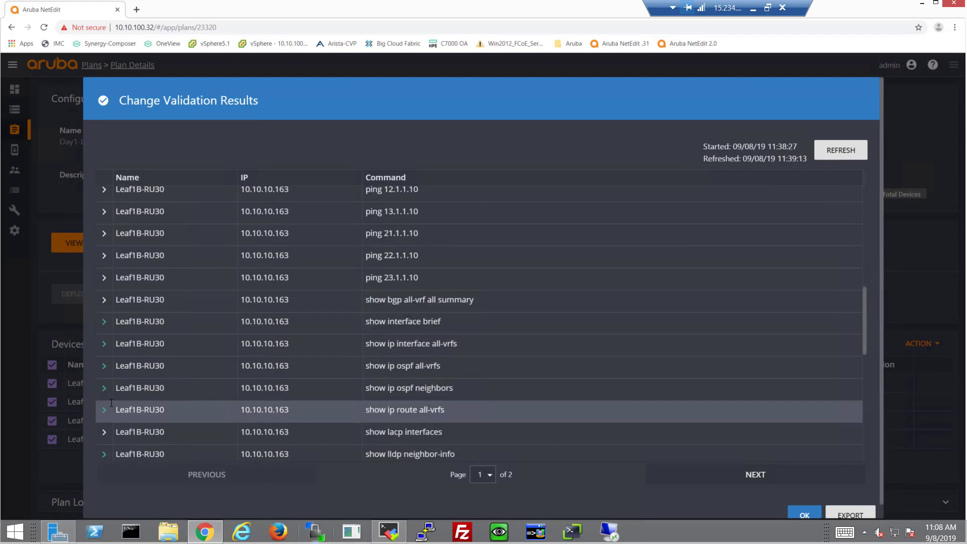
left_click(131, 395)
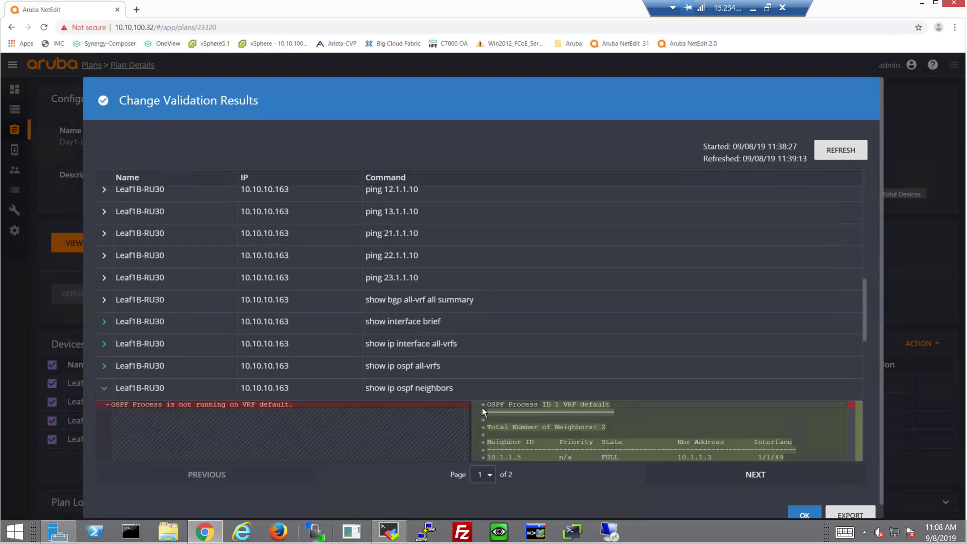
scroll(482, 407, "down", 1)
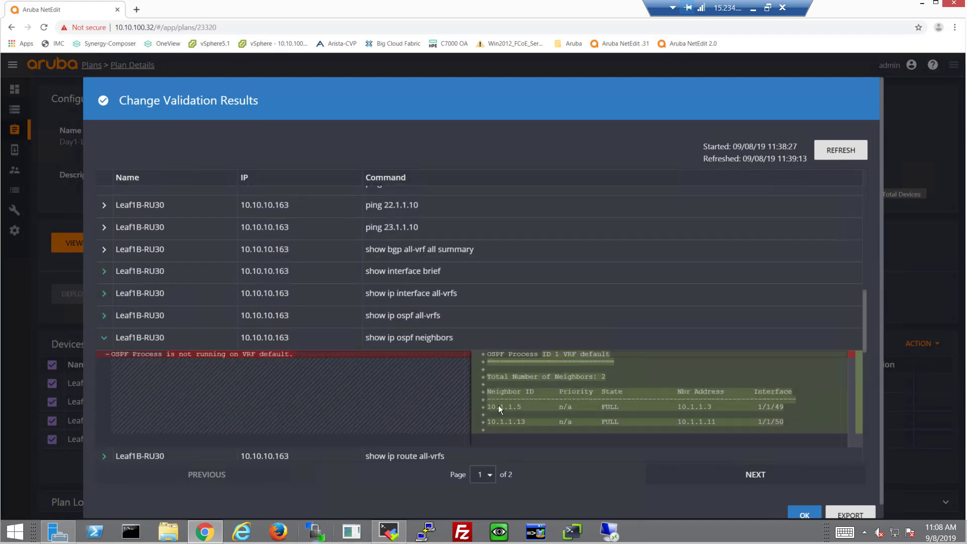
left_click(104, 294)
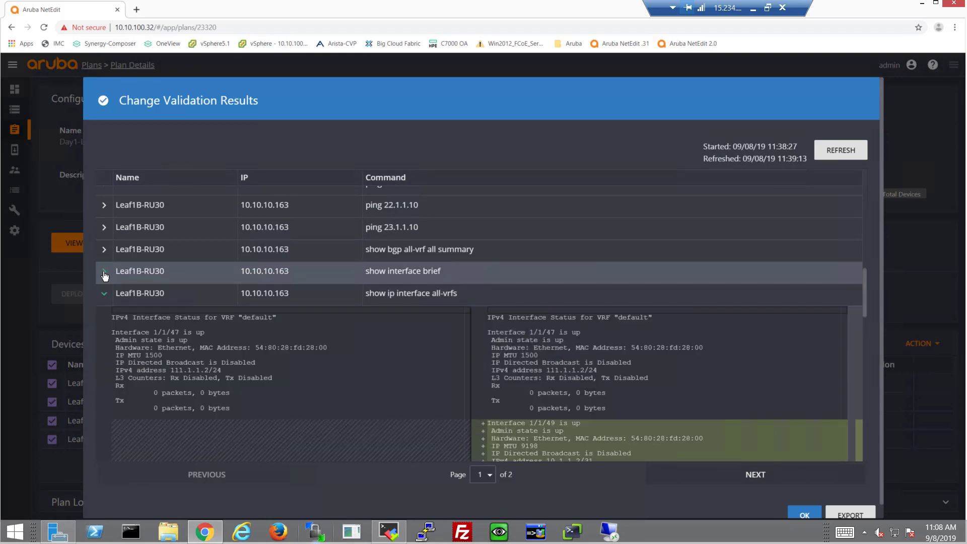
left_click(104, 273)
scroll(426, 358, "down", 1)
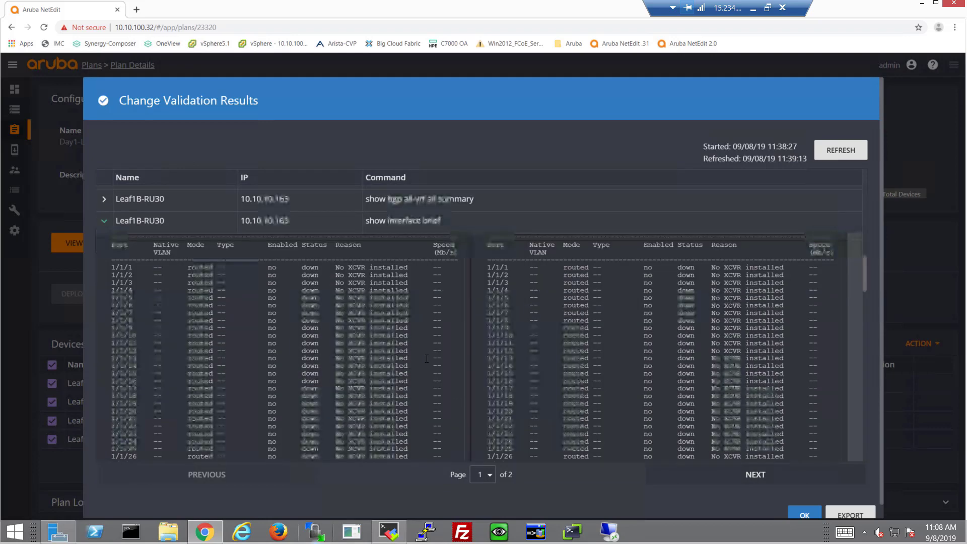
scroll(426, 358, "down", 6)
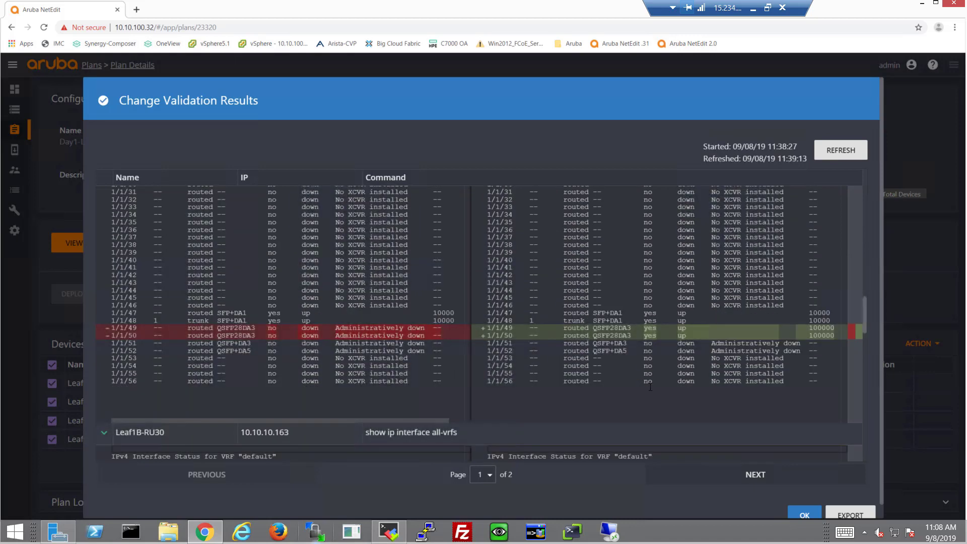